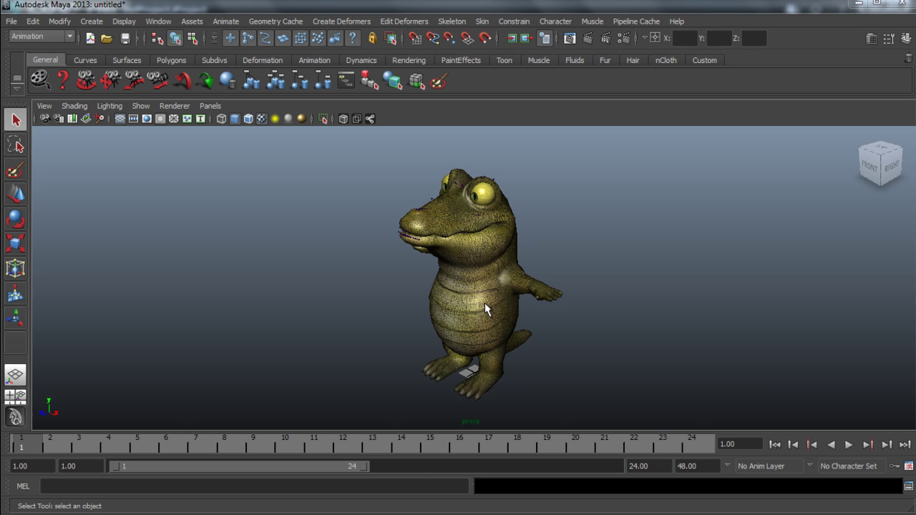
Select the crocodile's body to examine its mesh around the head and arms, and clear the selection
{"action": "left_click", "coordinate": [485, 281]}
{"action": "scroll", "coordinate": [486, 281], "scroll_direction": "up", "scroll_amount": 5}
{"action": "left_click_drag", "start_coordinate": [461, 213], "coordinate": [494, 255], "text": "alt"}
{"action": "middle_click_drag", "start_coordinate": [500, 211], "coordinate": [500, 279], "text": "alt"}
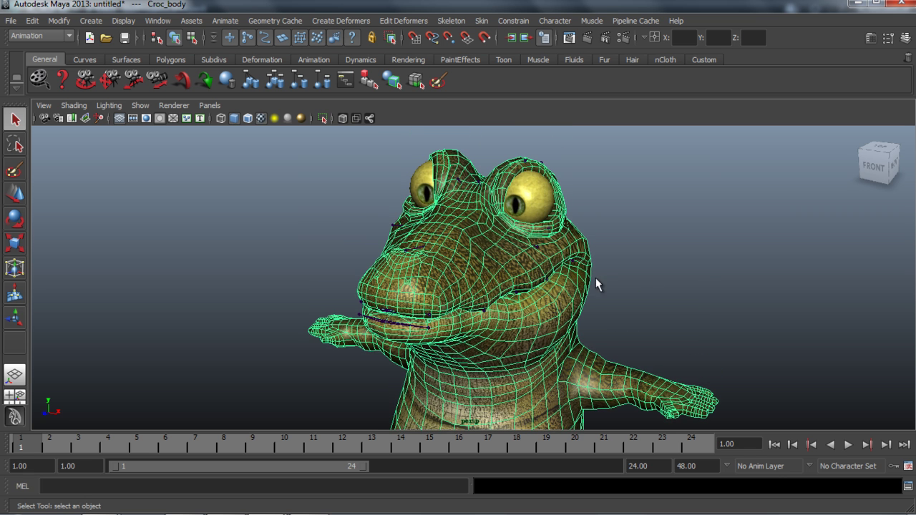
{"action": "left_click", "coordinate": [688, 271]}
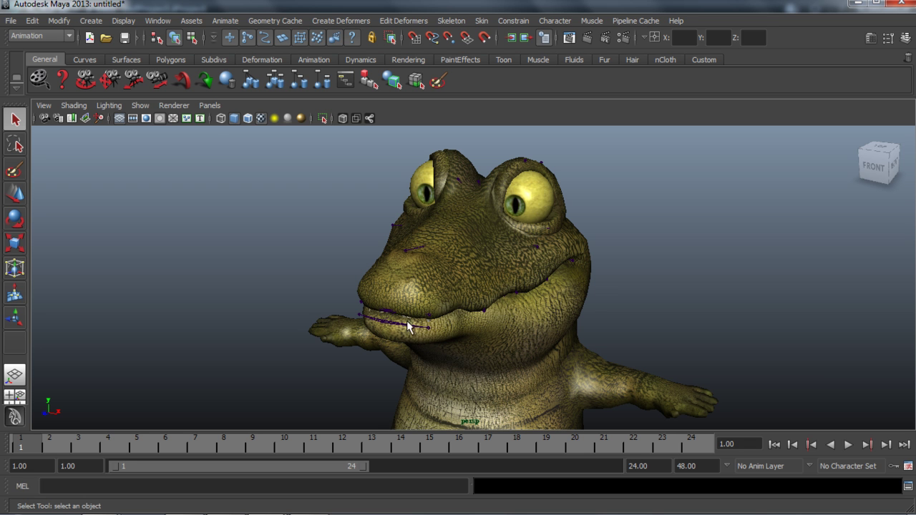
Examine the crocodile's facial bone structure in wireframe, return to textured shading and view the face from the front
{"action": "left_click", "coordinate": [221, 118]}
{"action": "mouse_move", "coordinate": [579, 306]}
{"action": "left_mouse_down", "text": "alt"}
{"action": "mouse_move", "coordinate": [548, 301]}
{"action": "mouse_move", "coordinate": [520, 280]}
{"action": "mouse_move", "coordinate": [509, 292]}
{"action": "mouse_move", "coordinate": [546, 311]}
{"action": "mouse_move", "coordinate": [599, 302]}
{"action": "mouse_move", "coordinate": [619, 274]}
{"action": "mouse_move", "coordinate": [575, 303]}
{"action": "left_mouse_up", "text": "alt"}
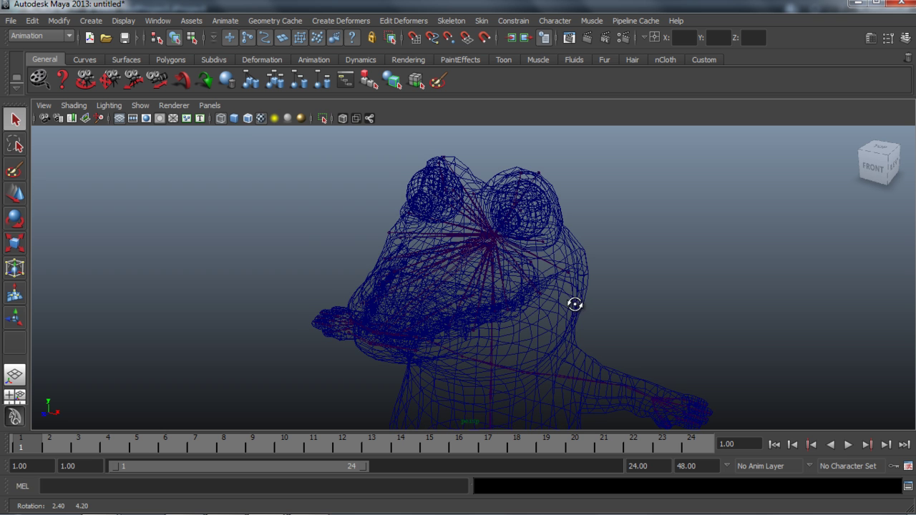
{"action": "left_click", "coordinate": [234, 119]}
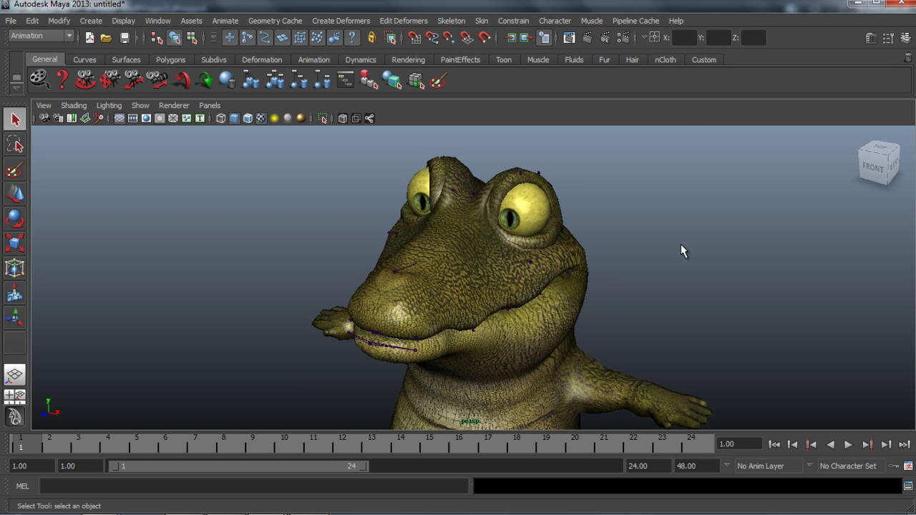
{"action": "left_click_drag", "start_coordinate": [438, 371], "coordinate": [577, 351], "text": "alt"}
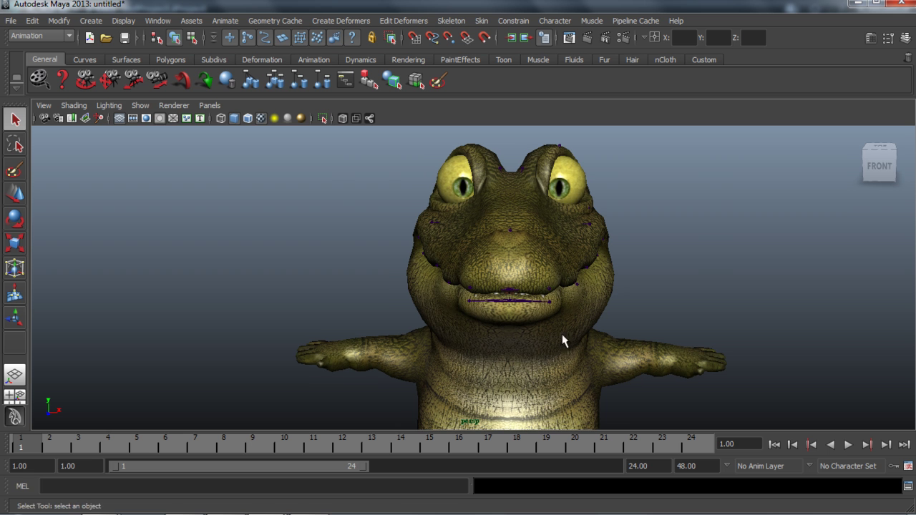
Open the Blend Shape editor and frame the crocodile's face below it
{"action": "left_click", "coordinate": [157, 21]}
{"action": "mouse_move", "coordinate": [215, 65]}
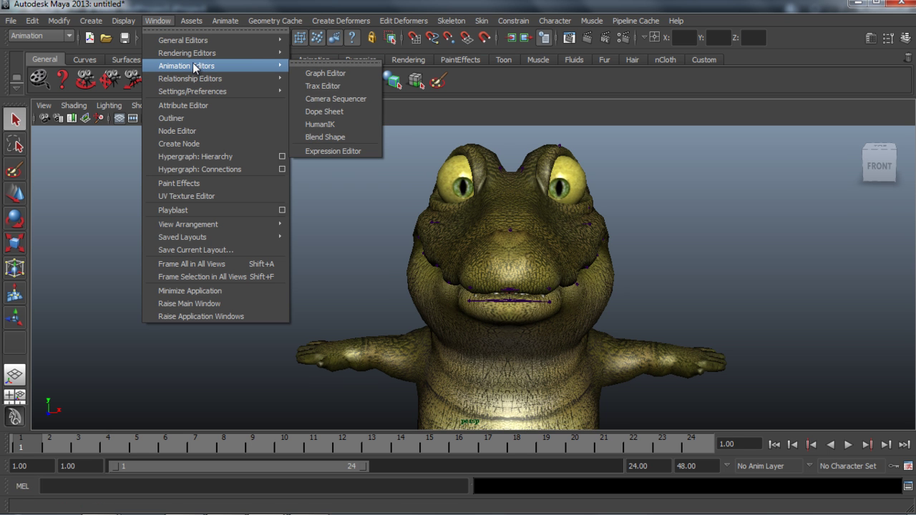
{"action": "left_click", "coordinate": [325, 137]}
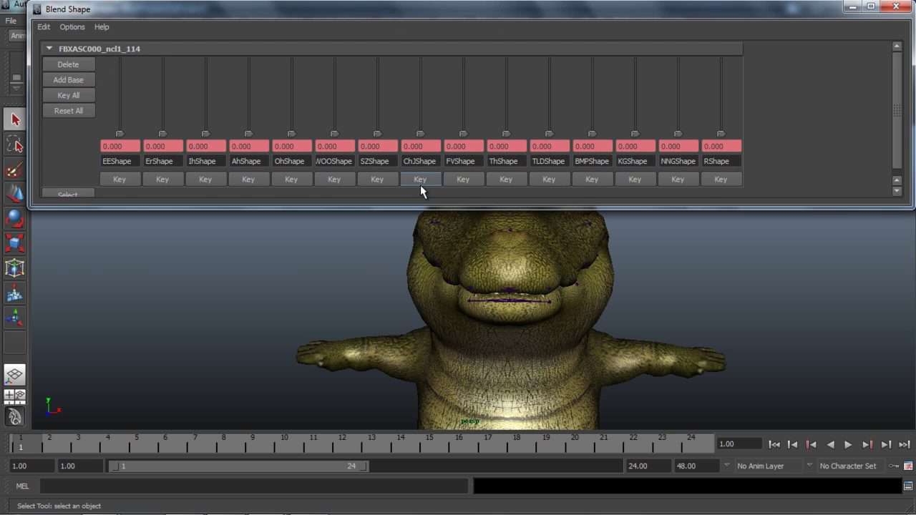
{"action": "middle_click_drag", "start_coordinate": [526, 264], "coordinate": [512, 329], "text": "alt"}
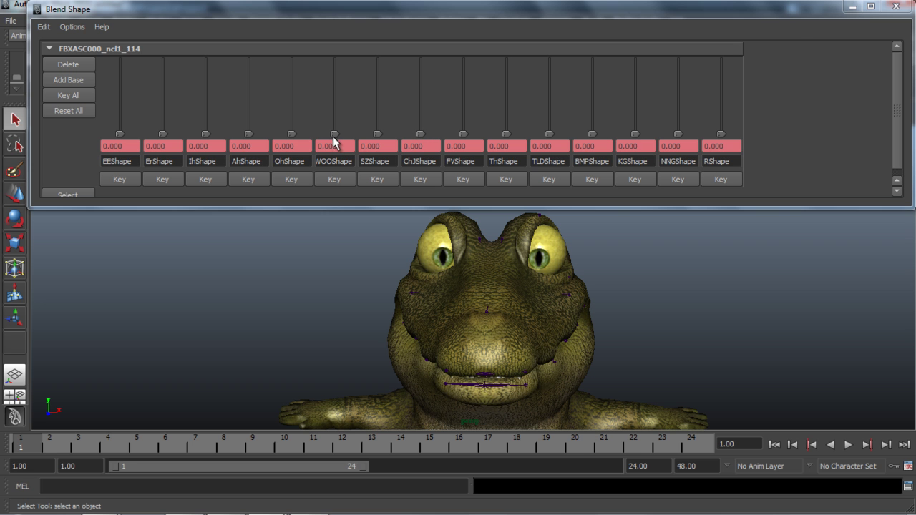
Test the WOOShape, EEShape and BMPShape blend shape sliders on the crocodile's mouth, and close the Blend Shape editor
{"action": "left_click_drag", "start_coordinate": [333, 135], "coordinate": [352, 166]}
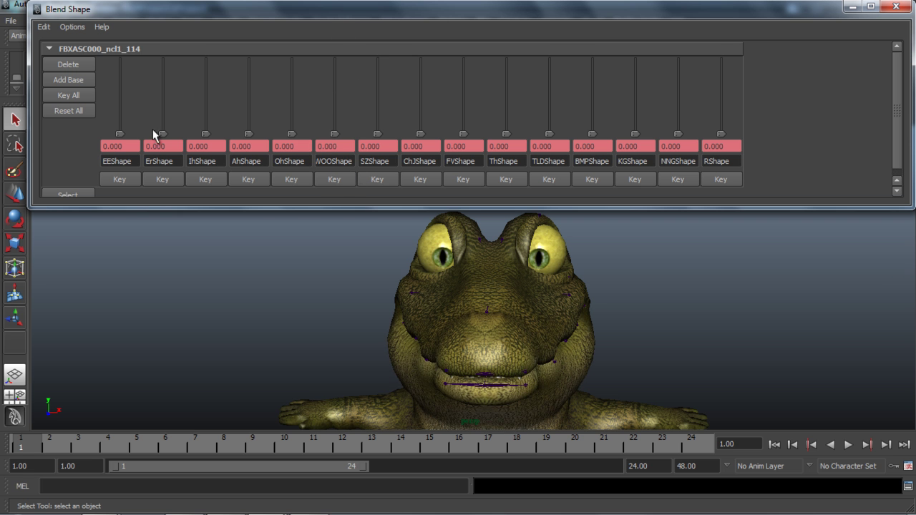
{"action": "left_click_drag", "start_coordinate": [121, 136], "coordinate": [151, 178]}
{"action": "left_click_drag", "start_coordinate": [592, 134], "coordinate": [594, 160]}
{"action": "left_click", "coordinate": [896, 7]}
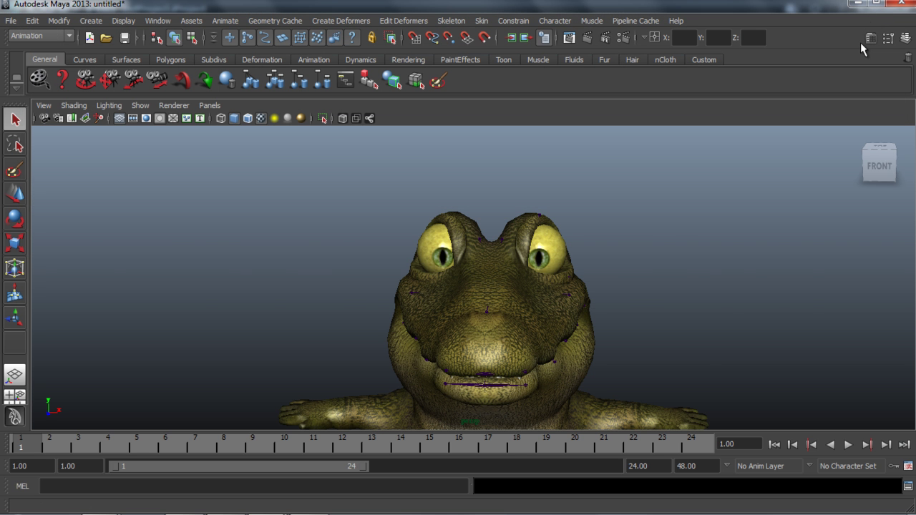
Switch to iClone and inspect the Croc avatar's head from several angles, finishing with a front view
{"action": "key", "text": "alt+Tab"}
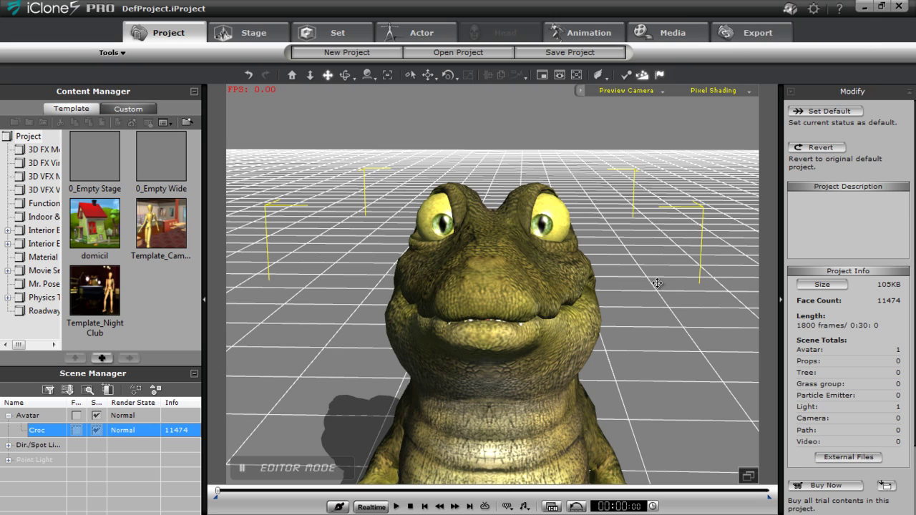
{"action": "left_click_drag", "start_coordinate": [604, 431], "coordinate": [583, 323]}
{"action": "right_click_drag", "start_coordinate": [582, 323], "coordinate": [488, 357]}
{"action": "left_click_drag", "start_coordinate": [500, 282], "coordinate": [514, 325]}
{"action": "right_click_drag", "start_coordinate": [513, 324], "coordinate": [566, 318]}
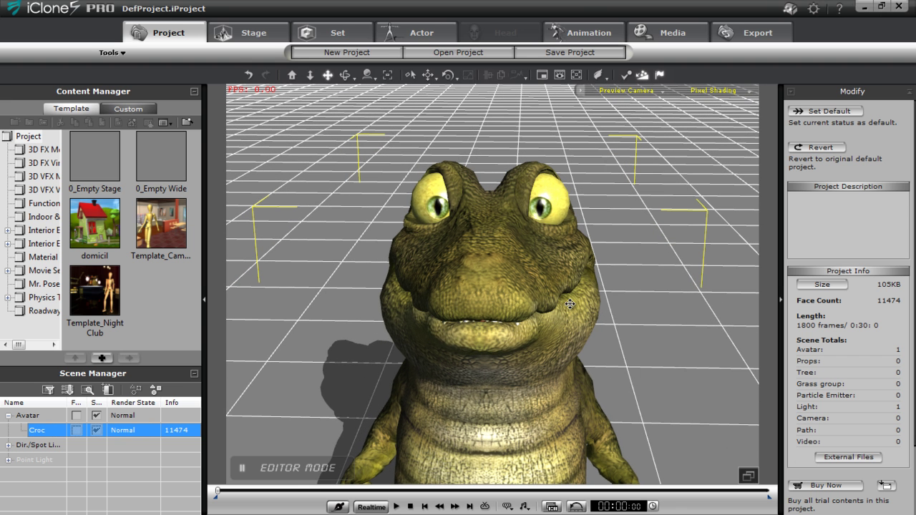
Open the facial Puppeteering Panel for the Croc avatar and choose the 3DX_Custom face profile
{"action": "left_click", "coordinate": [593, 30]}
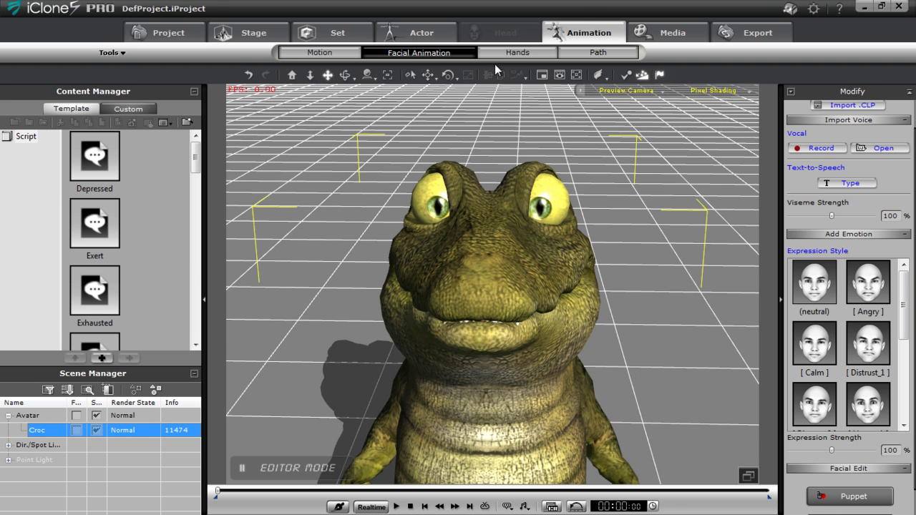
{"action": "left_click_drag", "start_coordinate": [914, 236], "coordinate": [914, 292]}
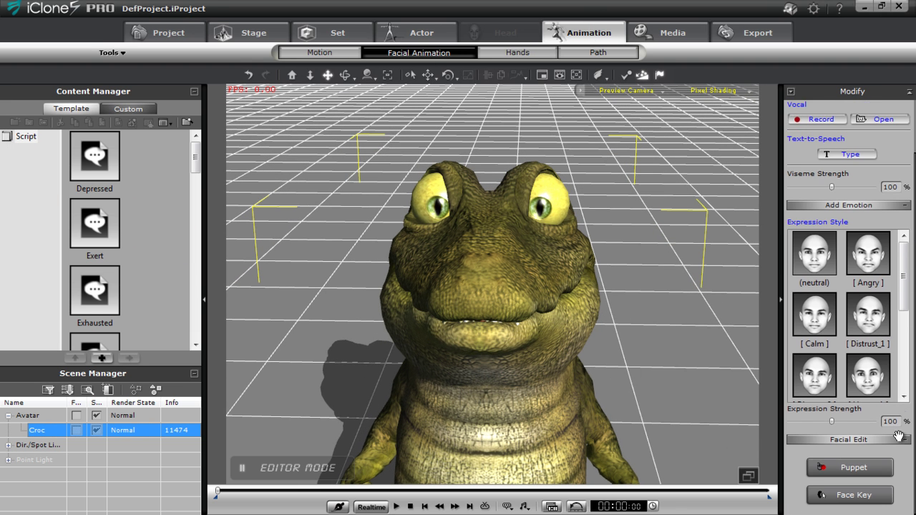
{"action": "left_click", "coordinate": [867, 469]}
{"action": "middle_click_drag", "start_coordinate": [473, 312], "coordinate": [537, 306]}
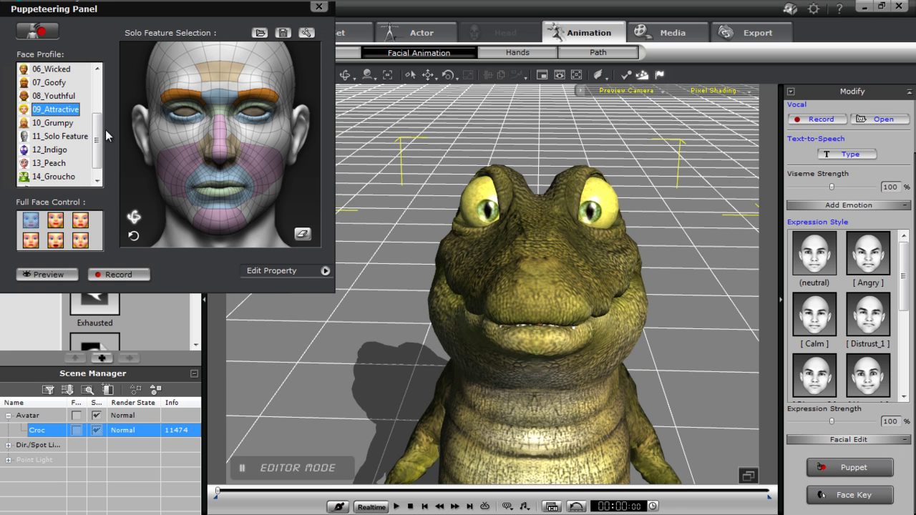
{"action": "scroll", "coordinate": [100, 127], "scroll_direction": "down", "scroll_amount": 1}
{"action": "left_click", "coordinate": [62, 176]}
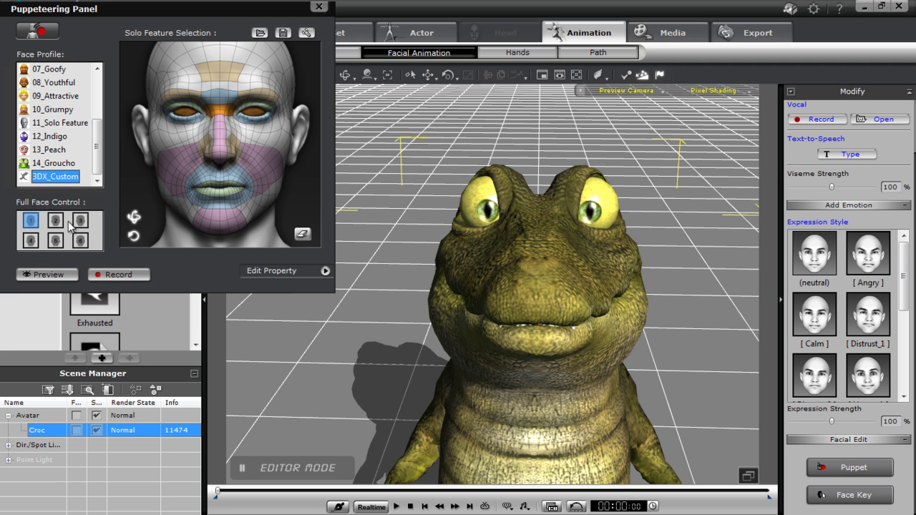
Preview the crocodile's puppeteered face with full face controls 1 and 2 of the 3DX_Custom profile
{"action": "left_click", "coordinate": [45, 274]}
{"action": "key", "text": "space"}
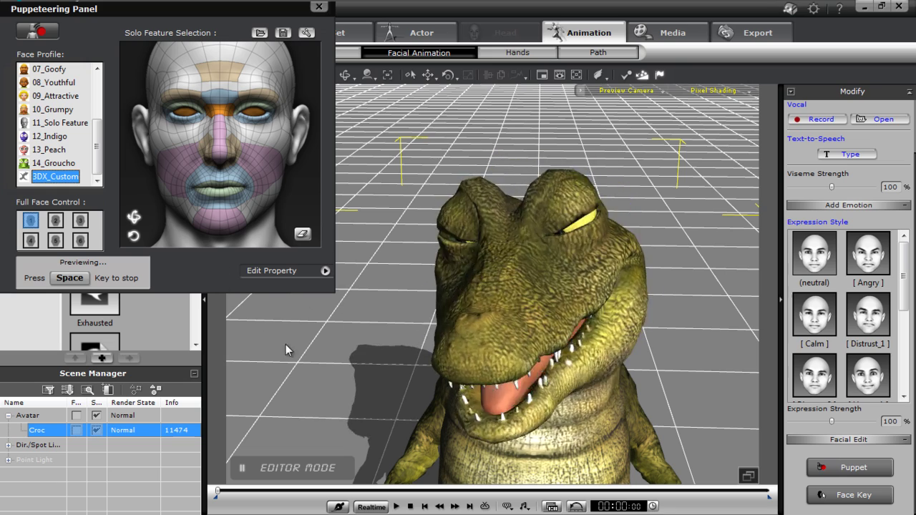
{"action": "key", "text": "space"}
{"action": "left_click", "coordinate": [55, 220]}
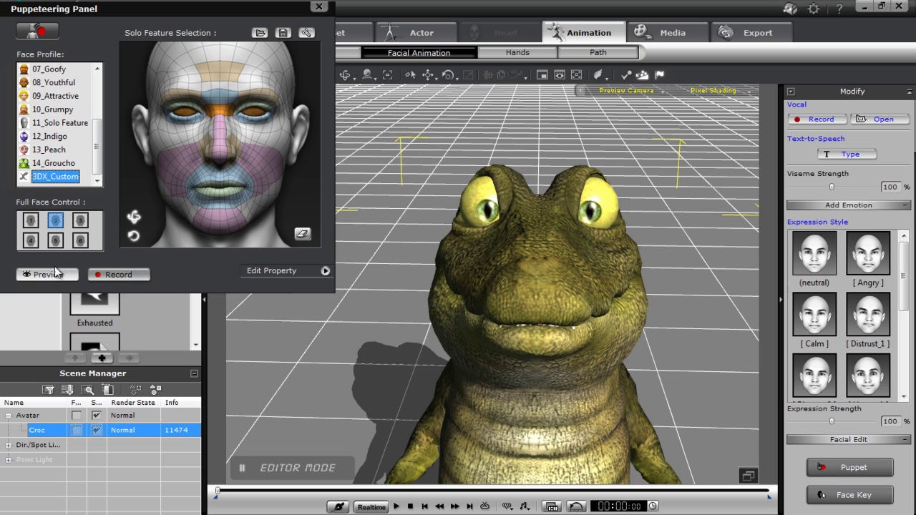
{"action": "left_click", "coordinate": [63, 269]}
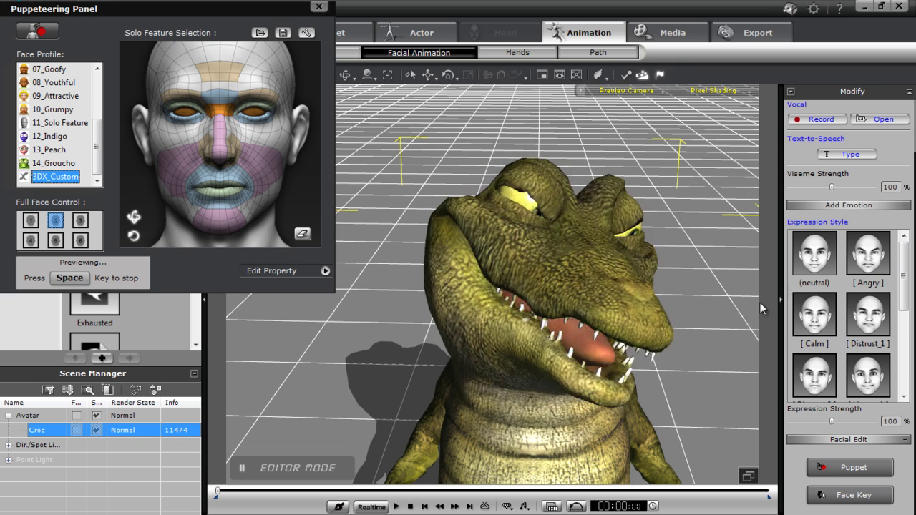
{"action": "key", "text": "space"}
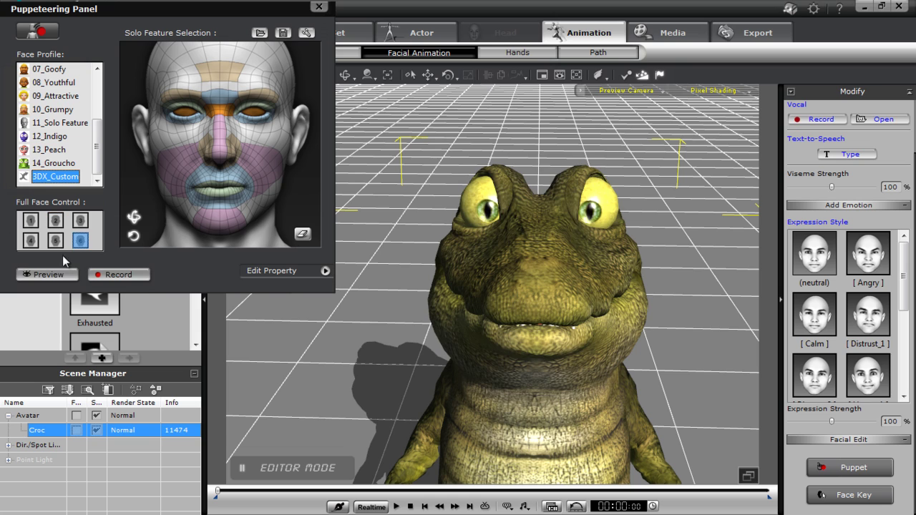
Preview the crocodile's puppeteered face with full face controls 6 and 4 of the 3DX_Custom profile
{"action": "left_click", "coordinate": [66, 272]}
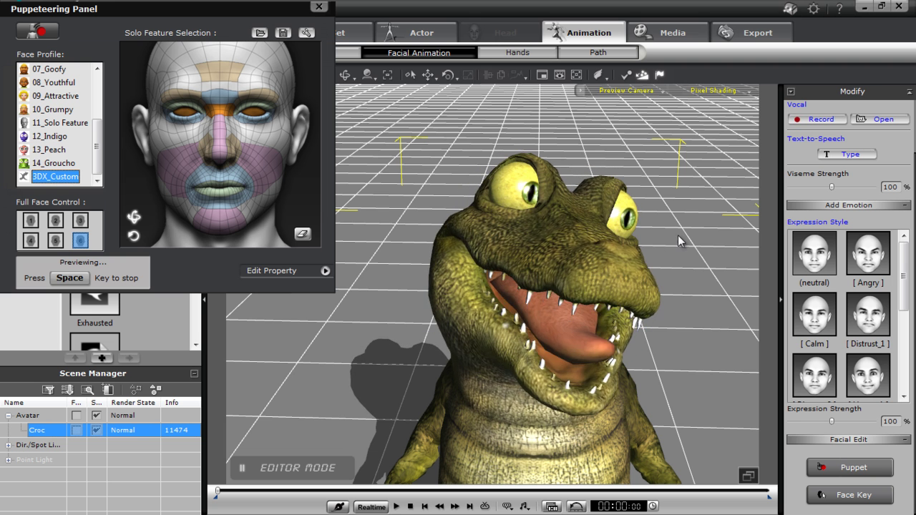
{"action": "key", "text": "space"}
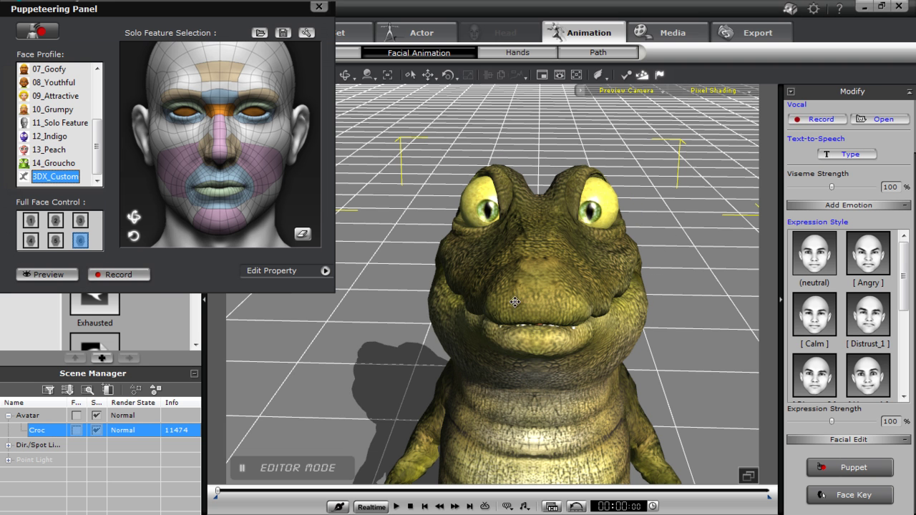
{"action": "left_click", "coordinate": [30, 241]}
{"action": "left_click", "coordinate": [47, 274]}
{"action": "key", "text": "space"}
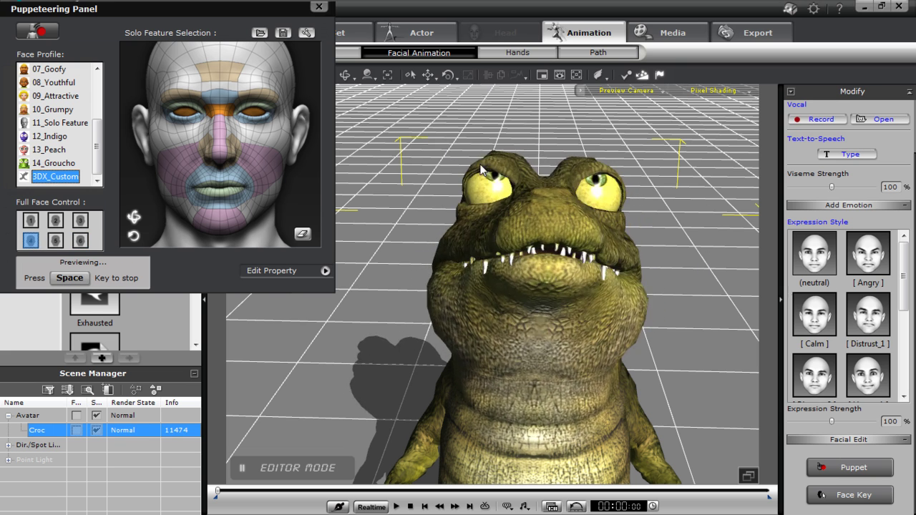
{"action": "key", "text": "space"}
Choose the 09_Attractive face profile and preview its puppeteered expressions on the crocodile
{"action": "left_click_drag", "start_coordinate": [98, 146], "coordinate": [99, 127]}
{"action": "left_click", "coordinate": [61, 150]}
{"action": "left_click", "coordinate": [64, 274]}
{"action": "key", "text": "space"}
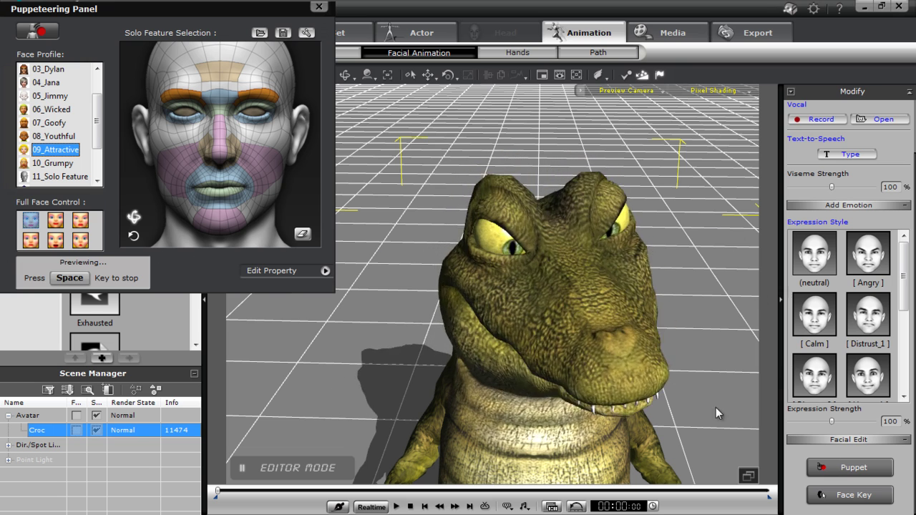
{"action": "key", "text": "space"}
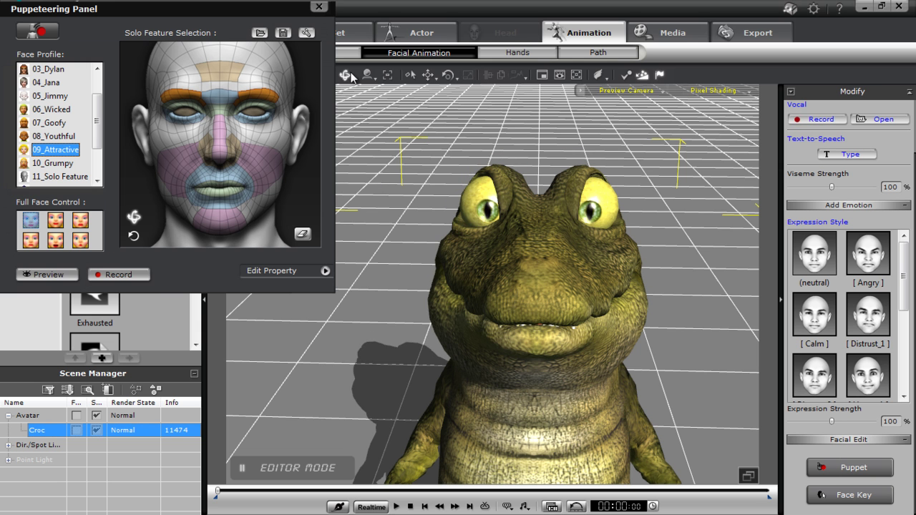
Record a puppeteered facial performance up to about 00:05:63, close the Puppeteering Panel and return to the first frame
{"action": "left_click", "coordinate": [116, 273]}
{"action": "key", "text": "space"}
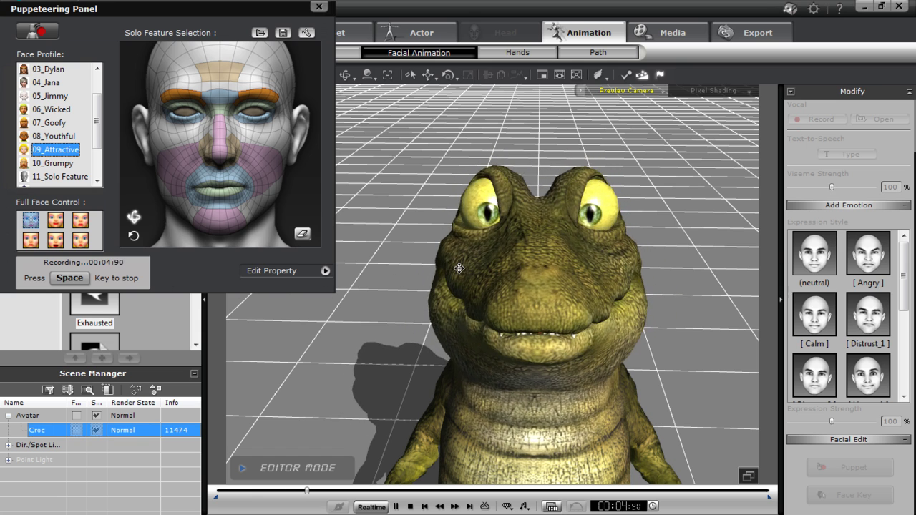
{"action": "key", "text": "space"}
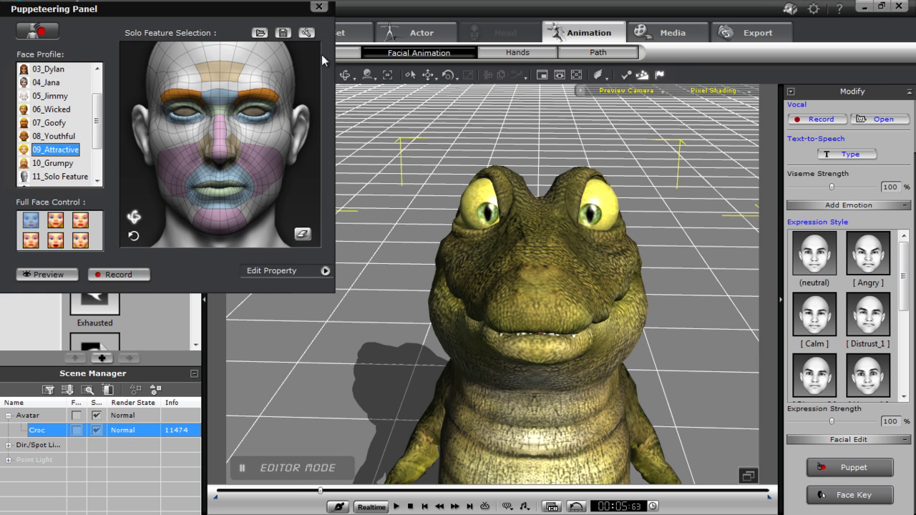
{"action": "left_click", "coordinate": [318, 6]}
{"action": "left_click", "coordinate": [415, 506]}
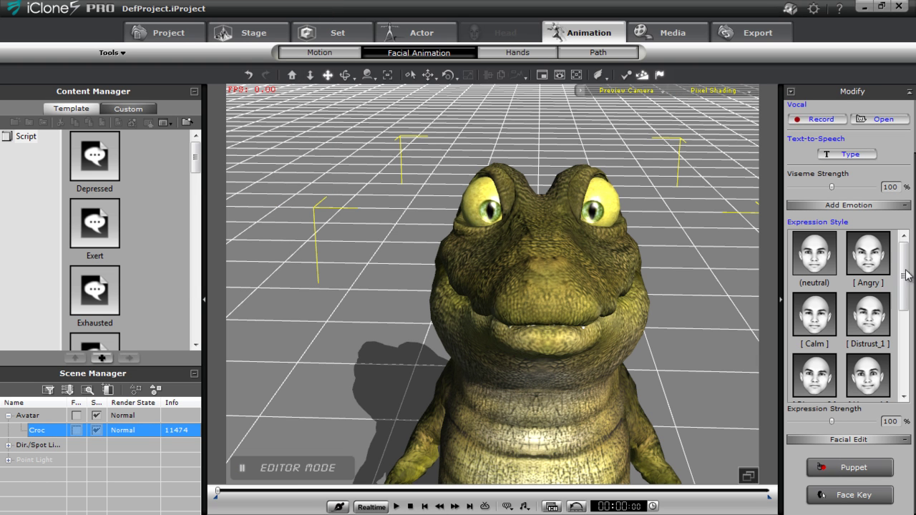
Import Bragging.mp3 as the crocodile's voice, play back the lip-synced animation and return to the first frame
{"action": "left_click_drag", "start_coordinate": [912, 251], "coordinate": [913, 197]}
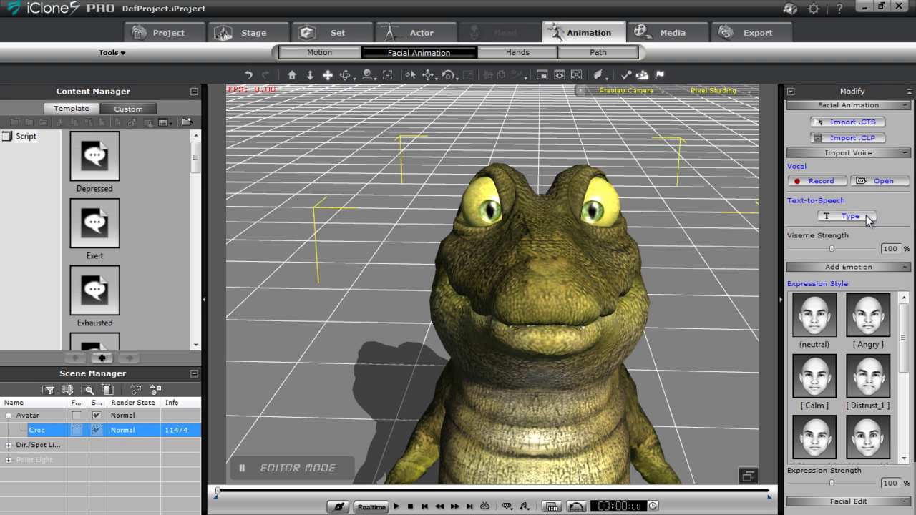
{"action": "left_click", "coordinate": [882, 181]}
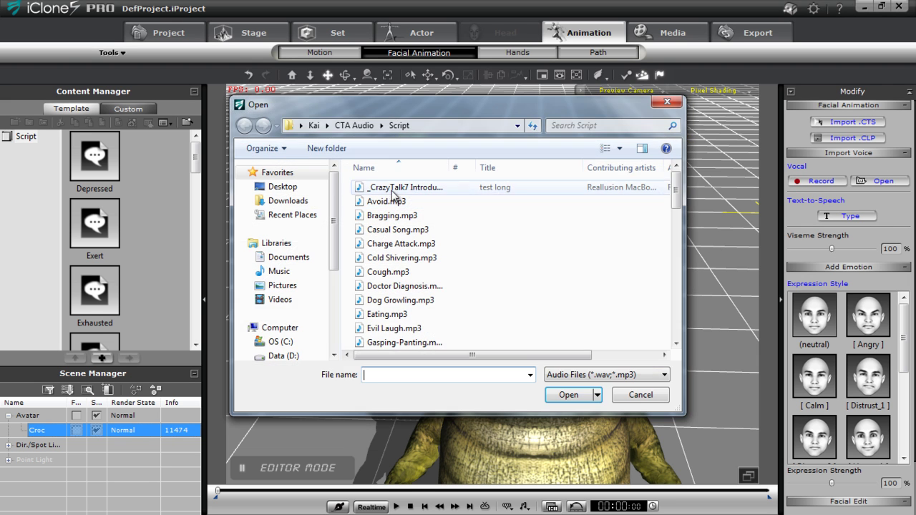
{"action": "left_click", "coordinate": [388, 215]}
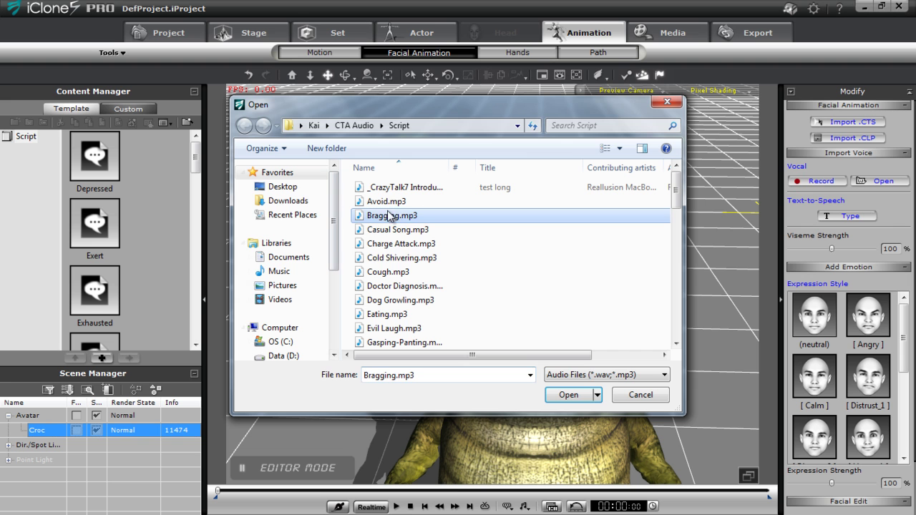
{"action": "left_click", "coordinate": [581, 395]}
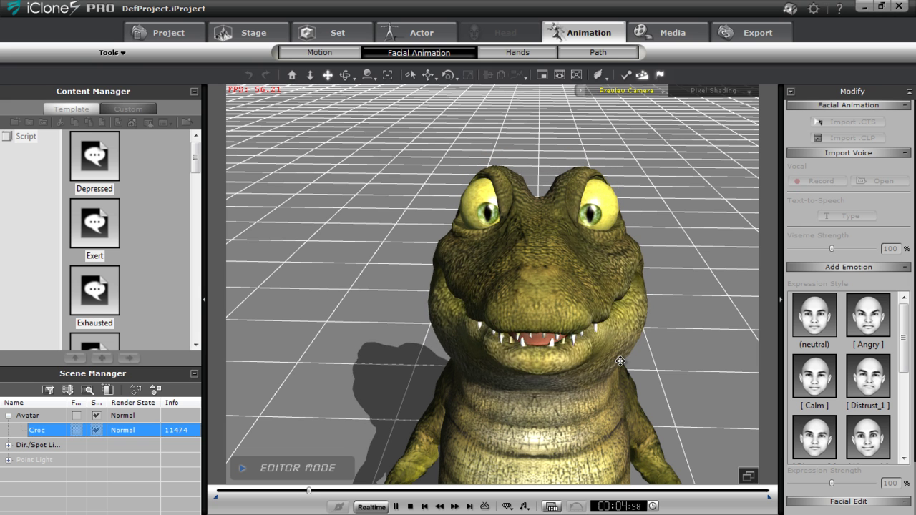
{"action": "key", "text": "space"}
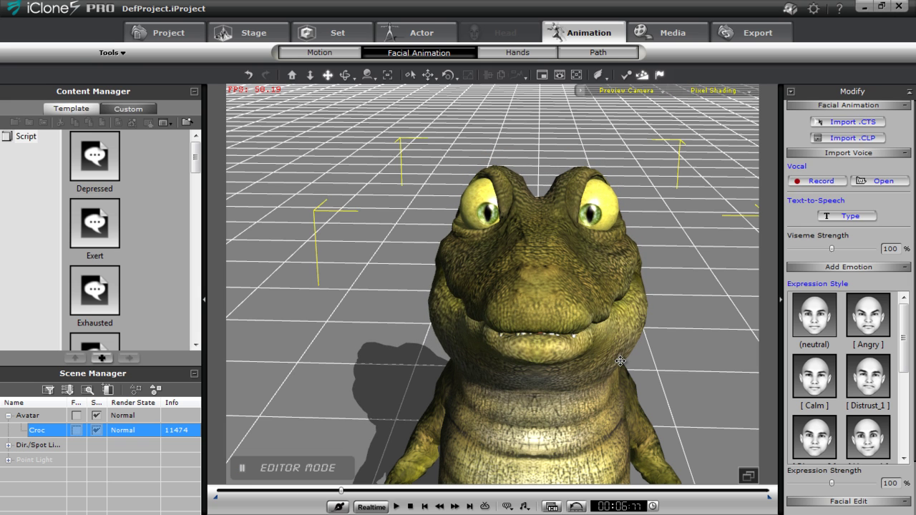
{"action": "left_click", "coordinate": [411, 507]}
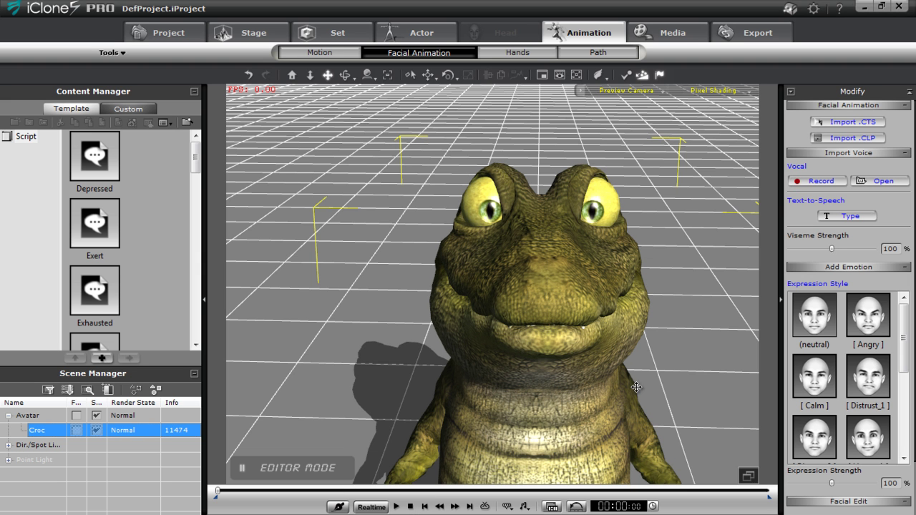
Open the timeline, show the crocodile's Face tracks and expand Viseme to reveal the voice and lip keys
{"action": "right_click_drag", "start_coordinate": [600, 373], "coordinate": [566, 375]}
{"action": "key", "text": "F3"}
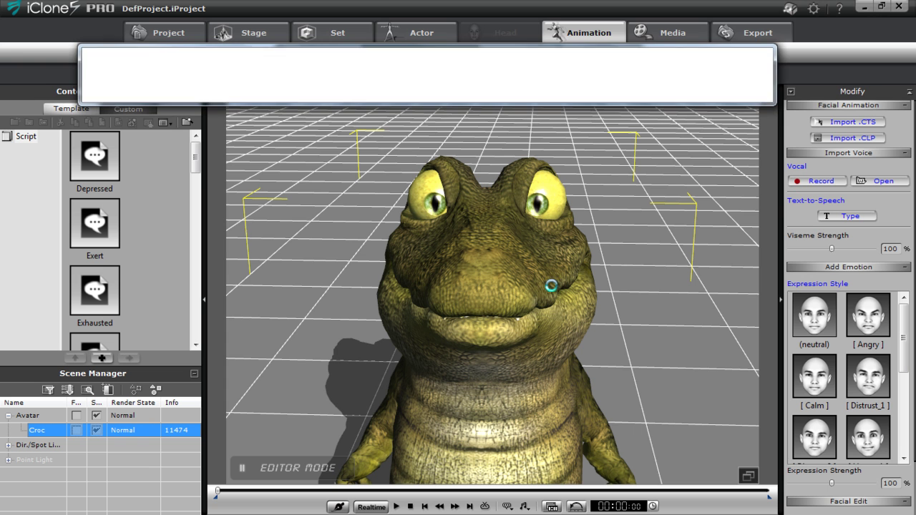
{"action": "left_click", "coordinate": [378, 92]}
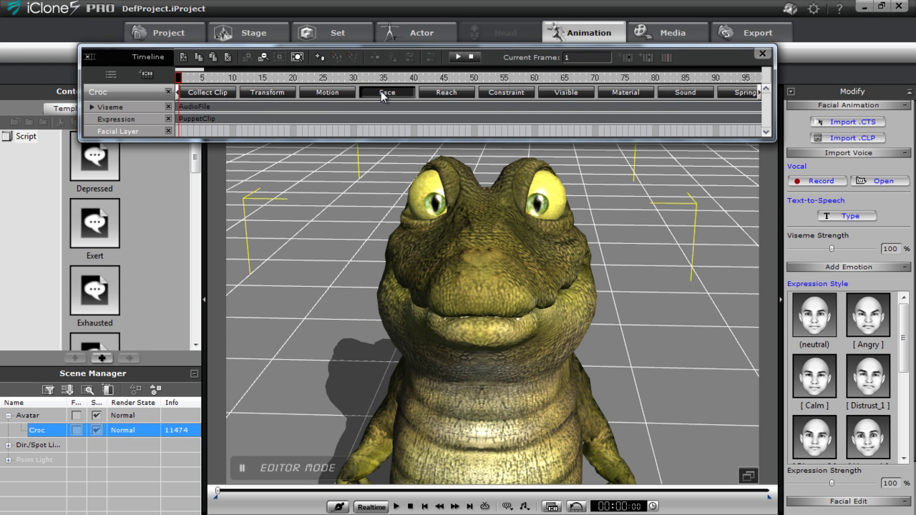
{"action": "left_click", "coordinate": [92, 107]}
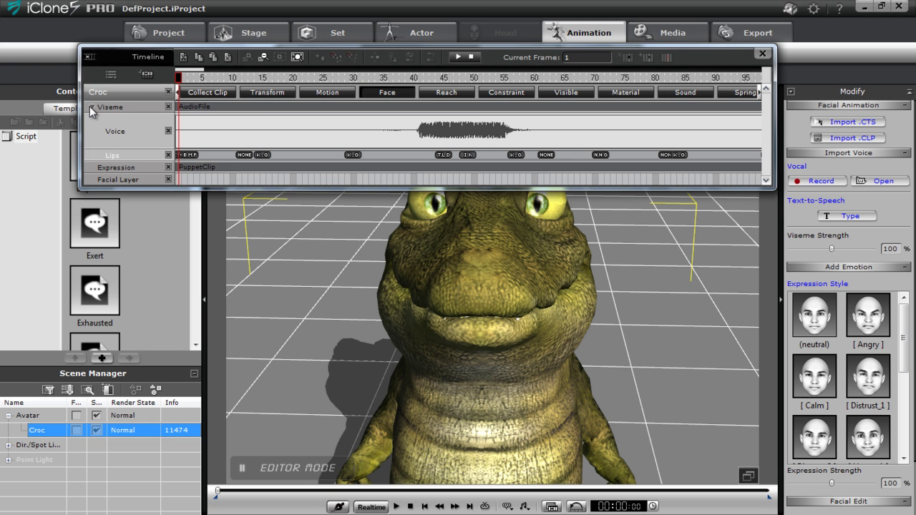
Inspect the crocodile's mouth shapes at individual lip keys, including those at frames 15, 45 and 71
{"action": "left_click", "coordinate": [359, 156]}
{"action": "left_click", "coordinate": [261, 155]}
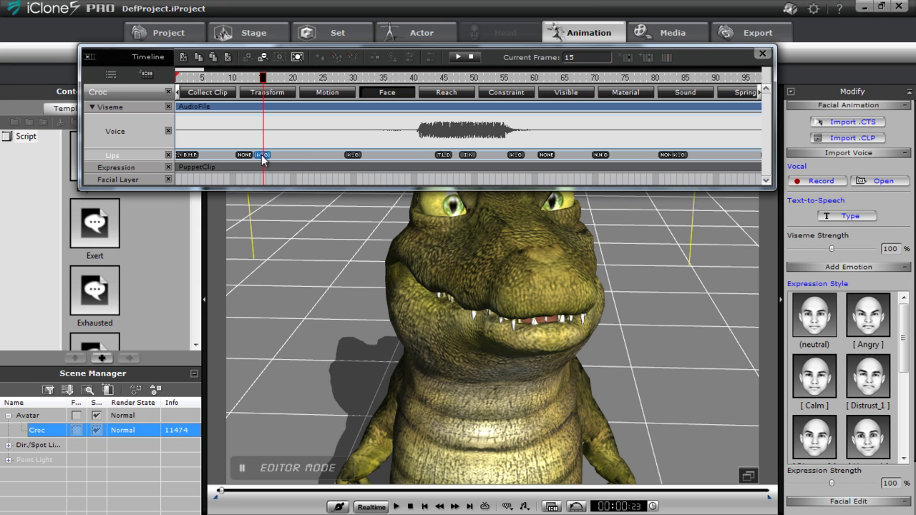
{"action": "left_click", "coordinate": [444, 154]}
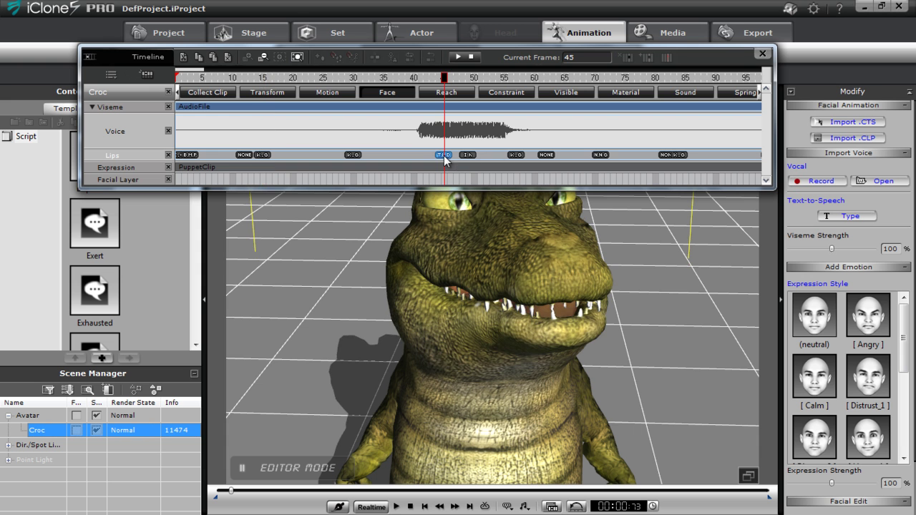
{"action": "left_click", "coordinate": [600, 155]}
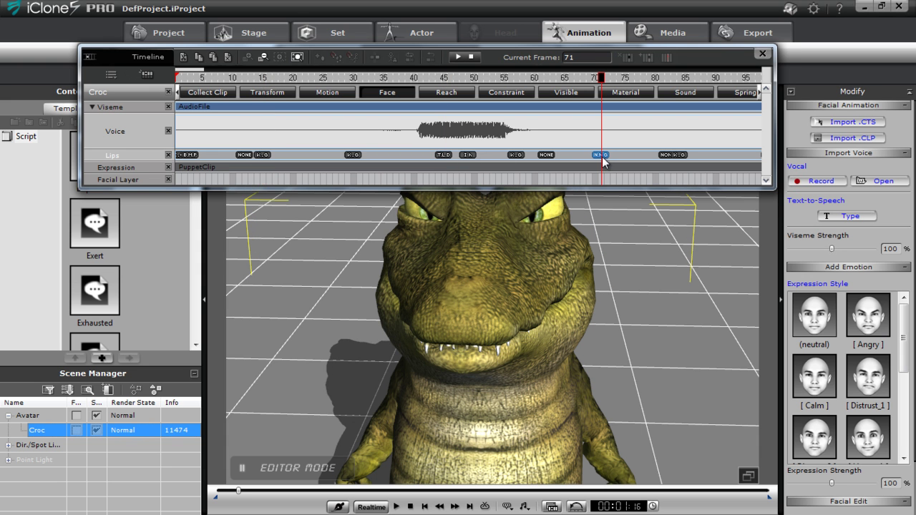
Open the lip key at frame 71 and preview the B.M.P, Ah, Ch.J, Ih and F.V mouth shapes
{"action": "double_click", "coordinate": [602, 156]}
{"action": "left_click_drag", "start_coordinate": [473, 115], "coordinate": [231, 164]}
{"action": "left_click", "coordinate": [228, 215]}
{"action": "left_click", "coordinate": [189, 209]}
{"action": "left_click", "coordinate": [286, 212]}
{"action": "left_click", "coordinate": [283, 263]}
{"action": "left_click", "coordinate": [239, 268]}
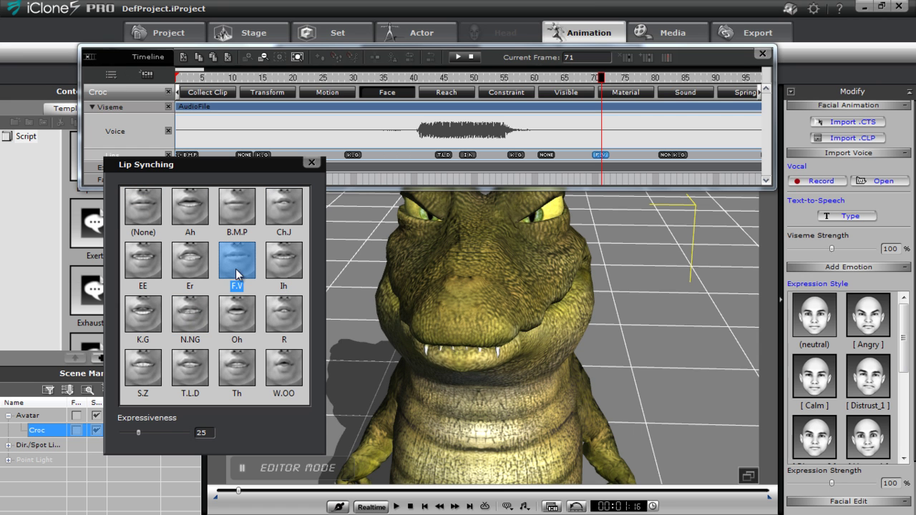
Raise the lip key's expressiveness to 100 with the Th mouth shape, and settle on the Oh shape
{"action": "left_click", "coordinate": [204, 366]}
{"action": "left_click", "coordinate": [236, 366]}
{"action": "left_click_drag", "start_coordinate": [138, 432], "coordinate": [204, 433]}
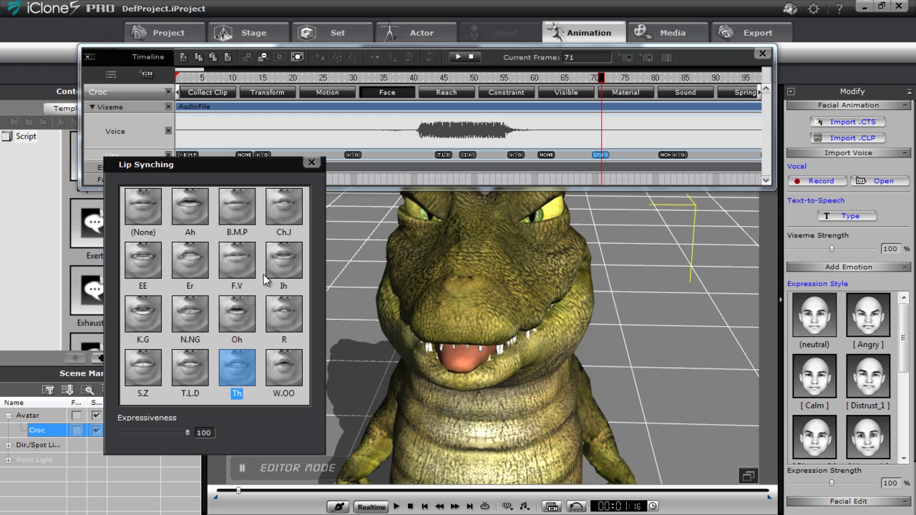
{"action": "left_click", "coordinate": [239, 263]}
{"action": "left_click", "coordinate": [235, 325]}
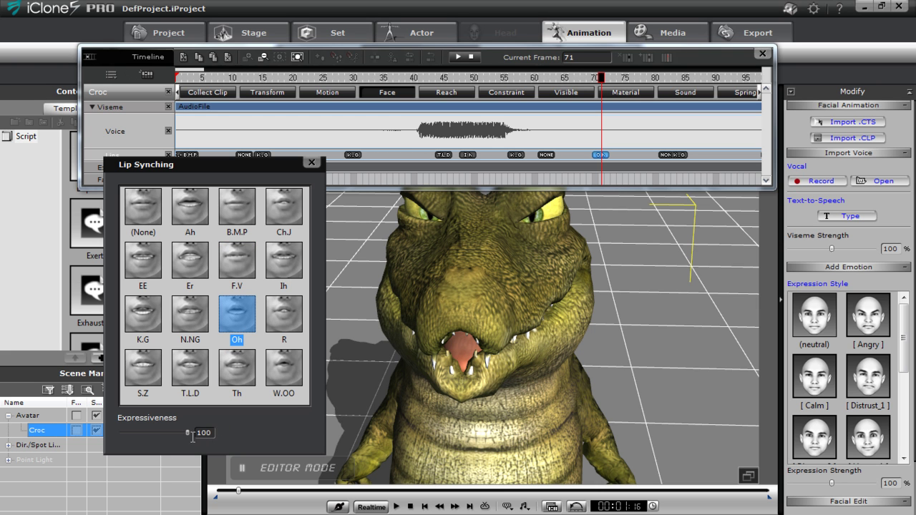
{"action": "mouse_move", "coordinate": [187, 433]}
{"action": "left_mouse_down"}
{"action": "mouse_move", "coordinate": [124, 432]}
{"action": "mouse_move", "coordinate": [187, 433]}
{"action": "left_mouse_up"}
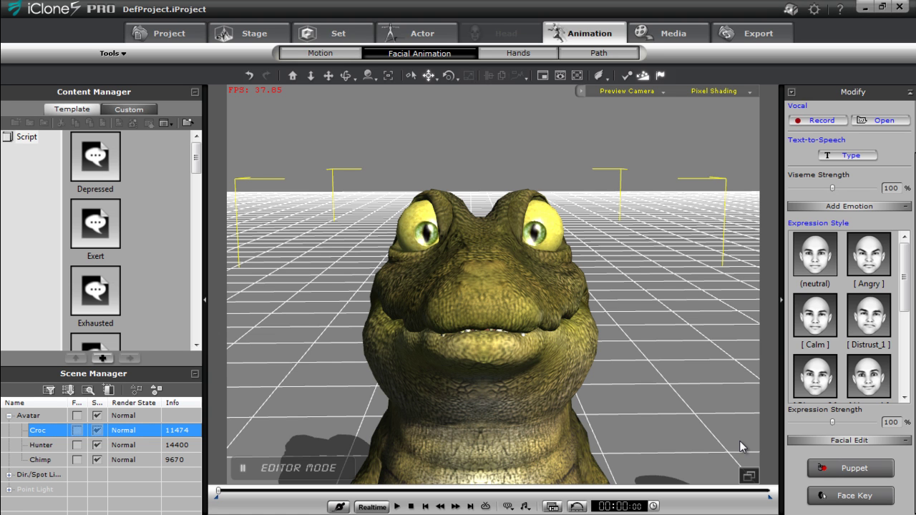
Open the Face Key editor, try moving the crocodile's brows, one eye and jaw, and reset all the changes
{"action": "left_click", "coordinate": [877, 499]}
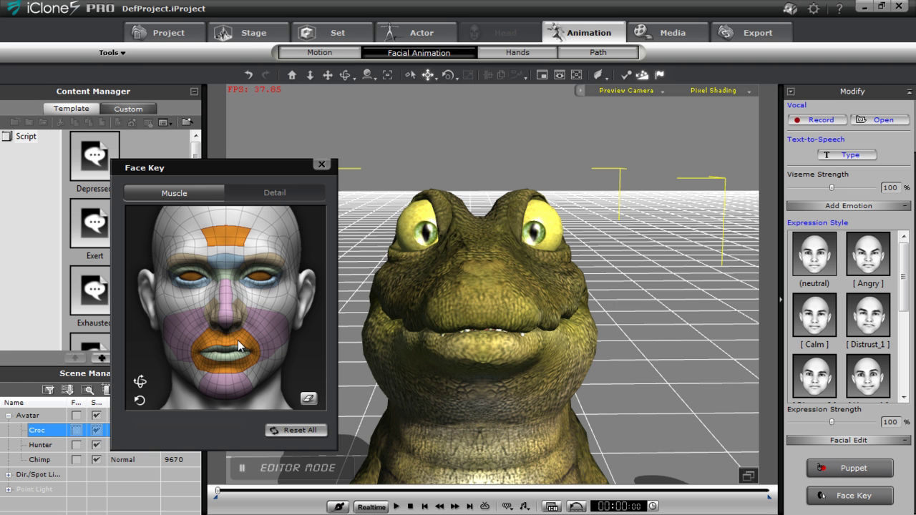
{"action": "left_click_drag", "start_coordinate": [228, 236], "coordinate": [232, 306]}
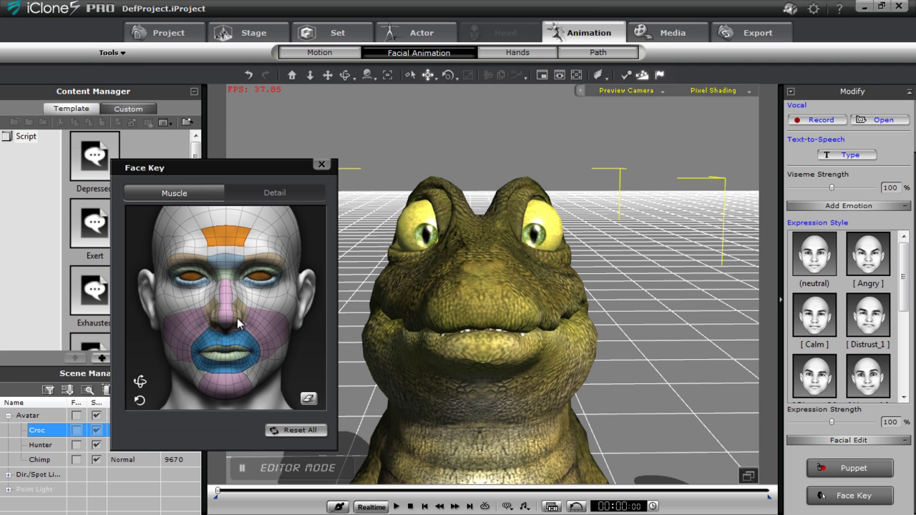
{"action": "left_click", "coordinate": [237, 232]}
{"action": "left_click", "coordinate": [262, 279]}
{"action": "left_click_drag", "start_coordinate": [193, 277], "coordinate": [97, 190]}
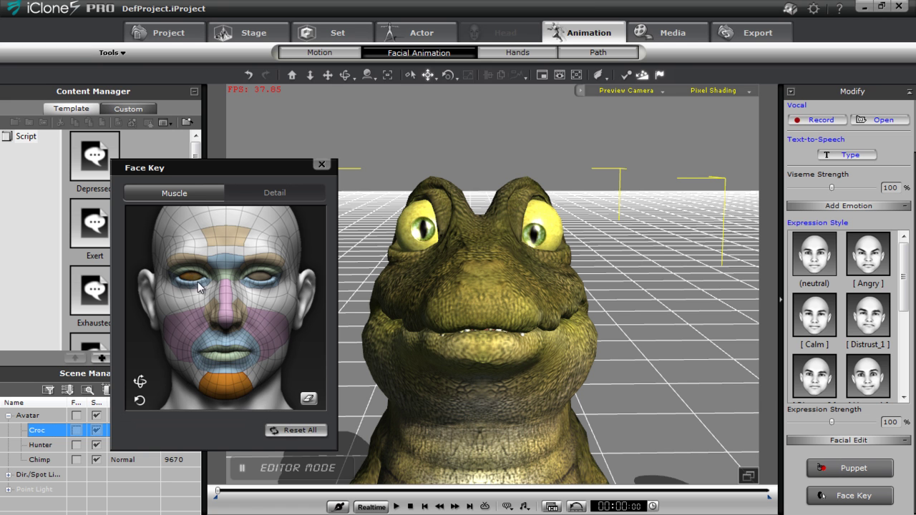
{"action": "left_click_drag", "start_coordinate": [231, 383], "coordinate": [231, 406]}
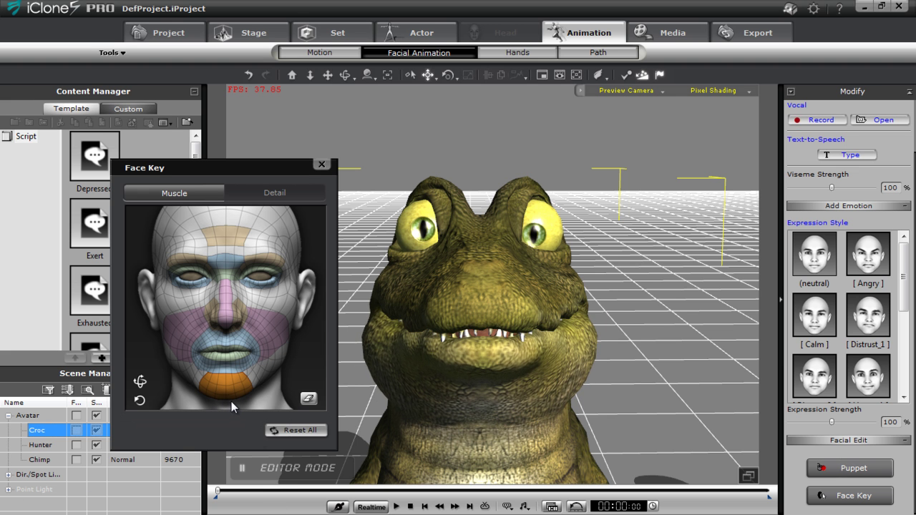
{"action": "left_click", "coordinate": [297, 431]}
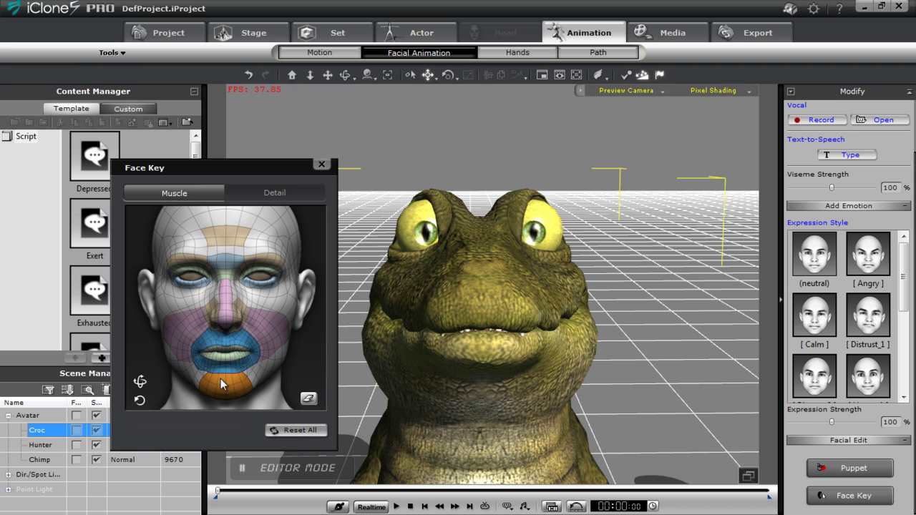
Select the mouth, eyes and forehead muscles, key a downward gaze with raised brows at the first frame and lowered brows at 00:00:52, and close Face Key
{"action": "left_click", "coordinate": [241, 343]}
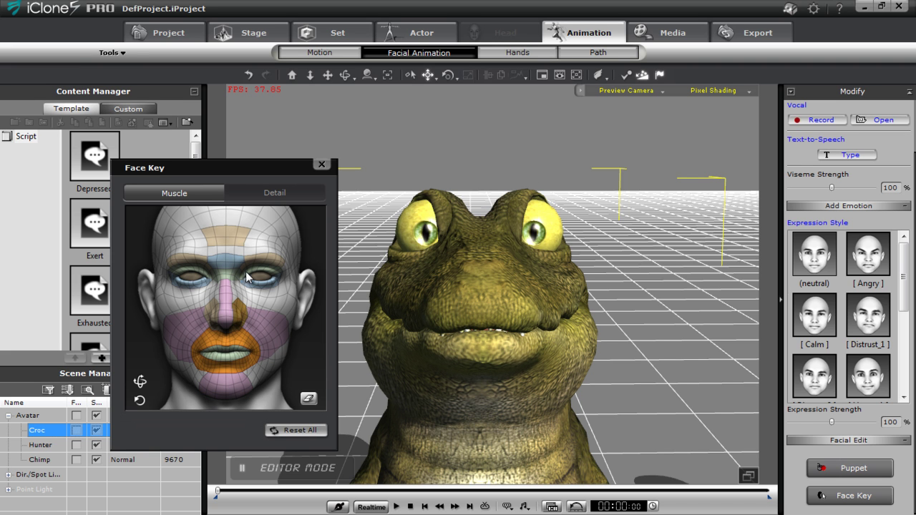
{"action": "left_click", "coordinate": [194, 274]}
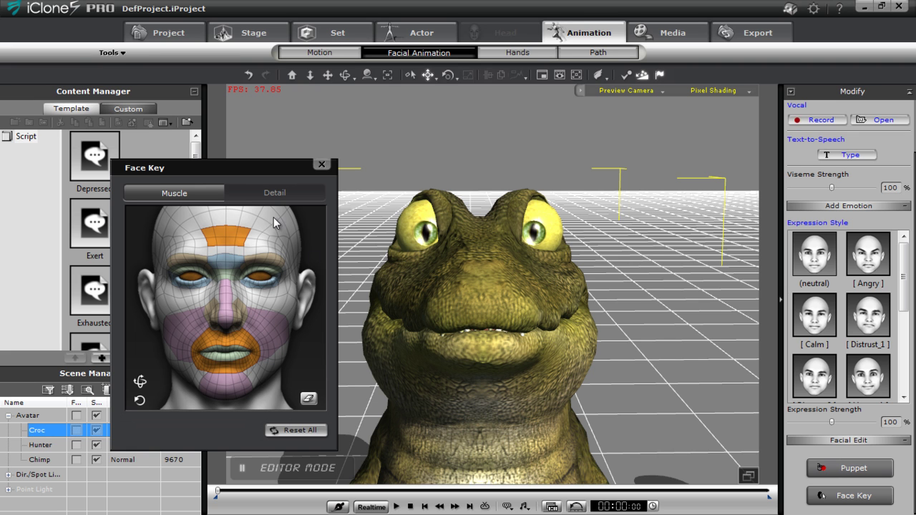
{"action": "left_click_drag", "start_coordinate": [233, 232], "coordinate": [228, 496]}
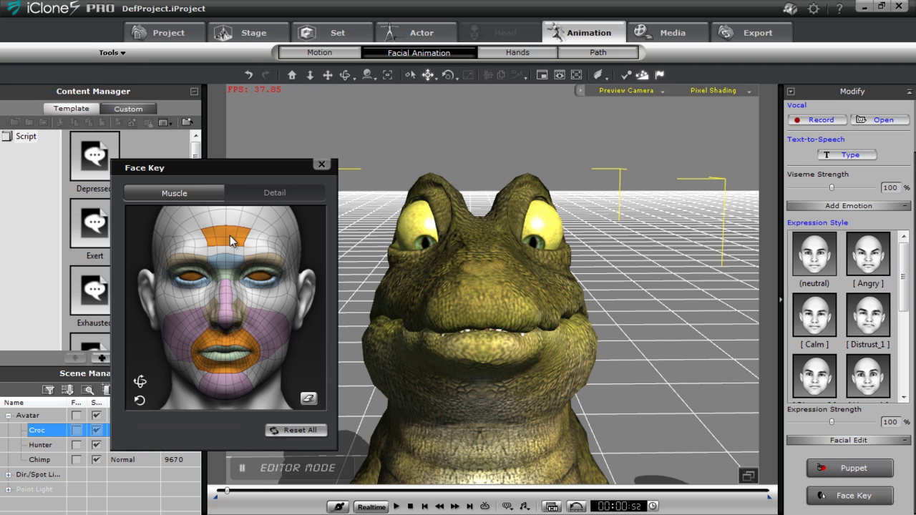
{"action": "left_click_drag", "start_coordinate": [226, 236], "coordinate": [223, 2]}
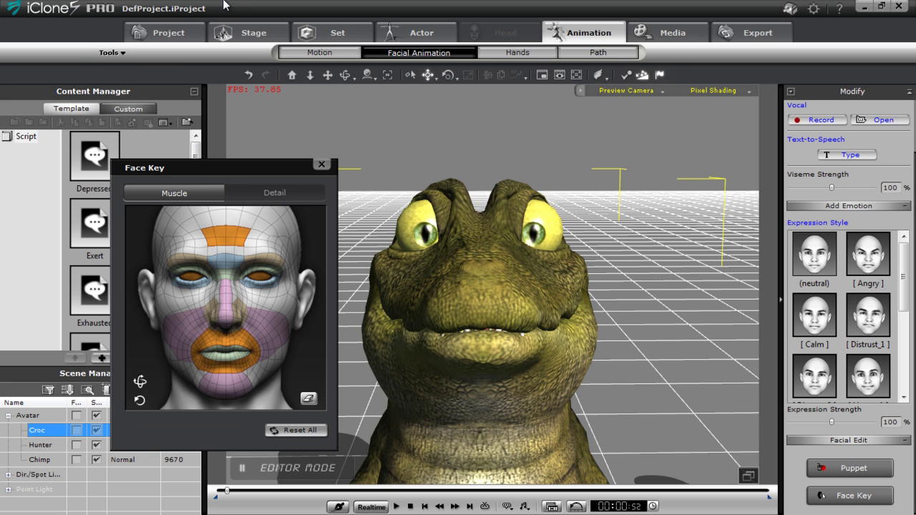
{"action": "left_click", "coordinate": [321, 164]}
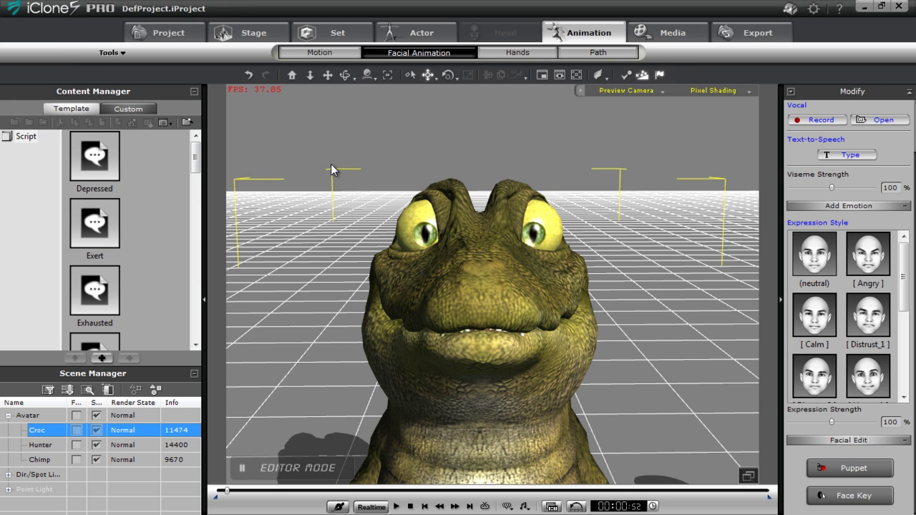
Move the crocodile's second Facial Layer key from frame 33 to frame 57 in the timeline
{"action": "key", "text": "F3"}
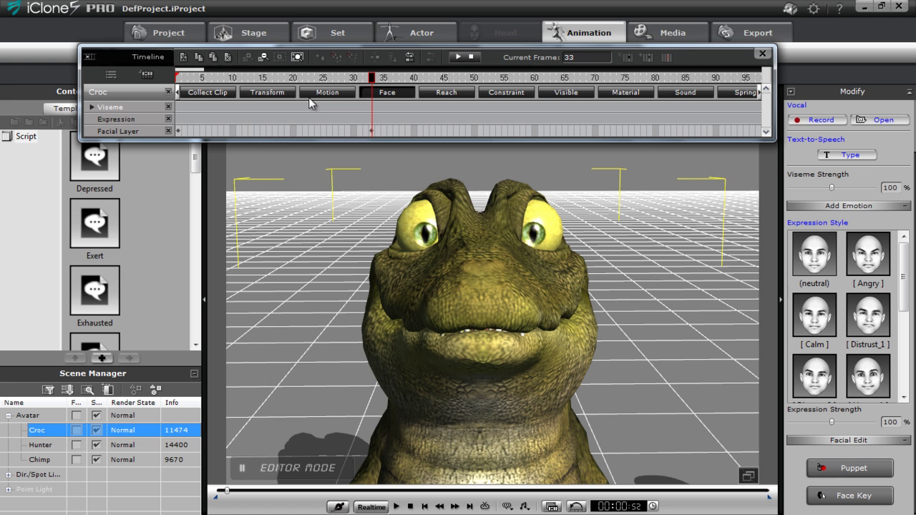
{"action": "left_click_drag", "start_coordinate": [300, 79], "coordinate": [172, 89]}
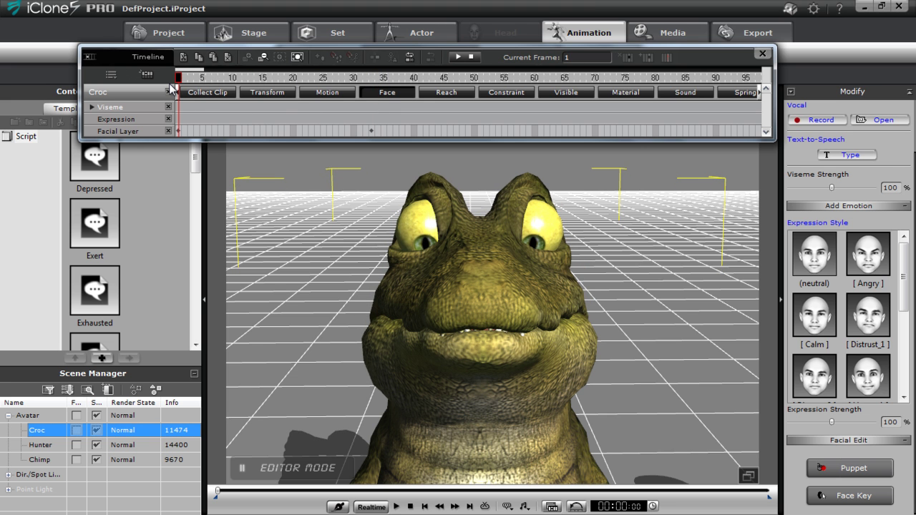
{"action": "left_click_drag", "start_coordinate": [373, 131], "coordinate": [516, 131]}
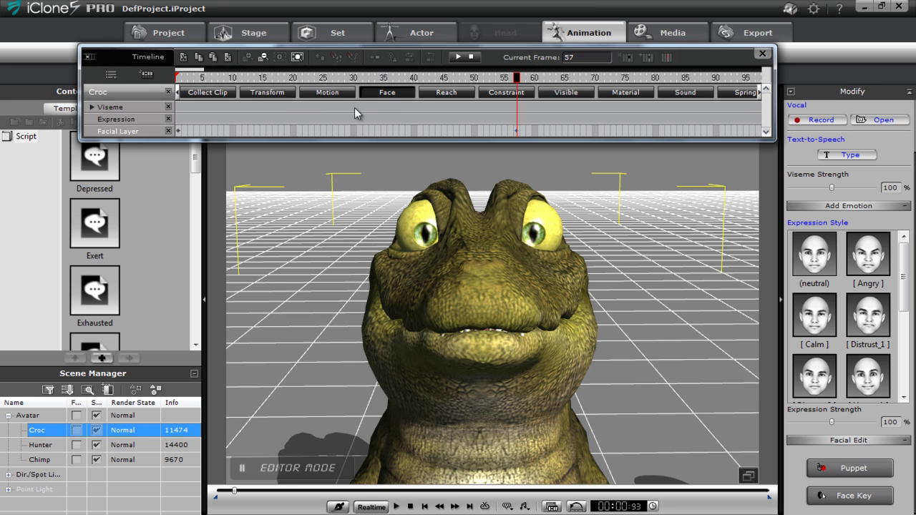
Play back the keyed facial animation from the first frame, go to frame 57 and close the timeline
{"action": "key", "text": "space"}
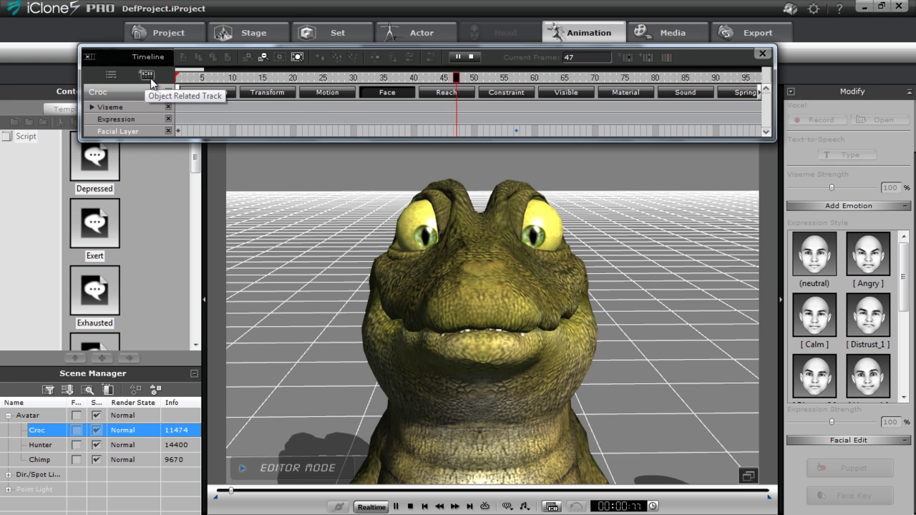
{"action": "key", "text": "space"}
{"action": "left_click_drag", "start_coordinate": [336, 80], "coordinate": [149, 80]}
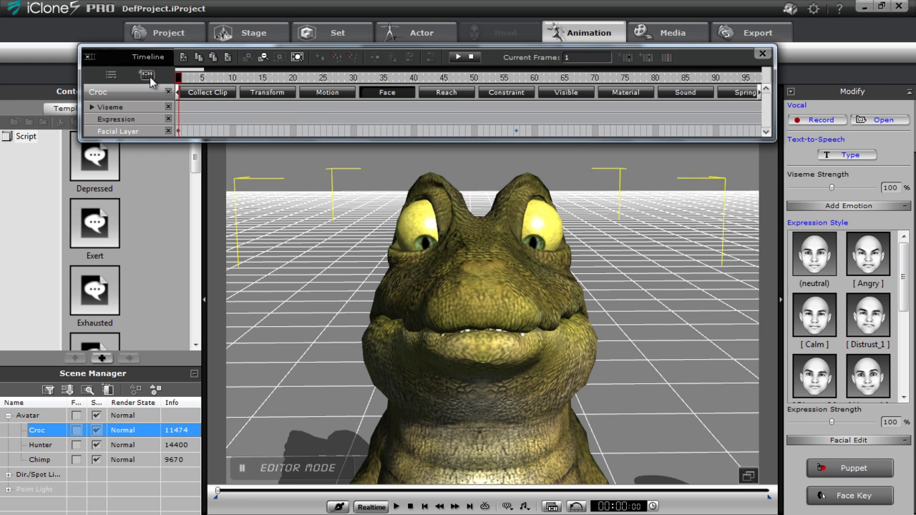
{"action": "key", "text": "space"}
{"action": "key", "text": "space"}
{"action": "left_click", "coordinate": [518, 79]}
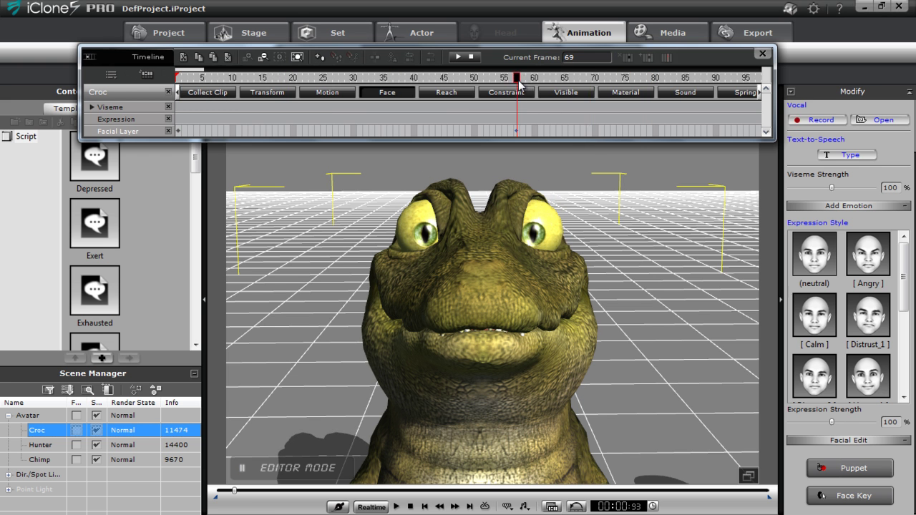
{"action": "left_click", "coordinate": [762, 53]}
Close the crocodile's Face Key editor, select the chimp and open Face Key for it
{"action": "left_click", "coordinate": [869, 495]}
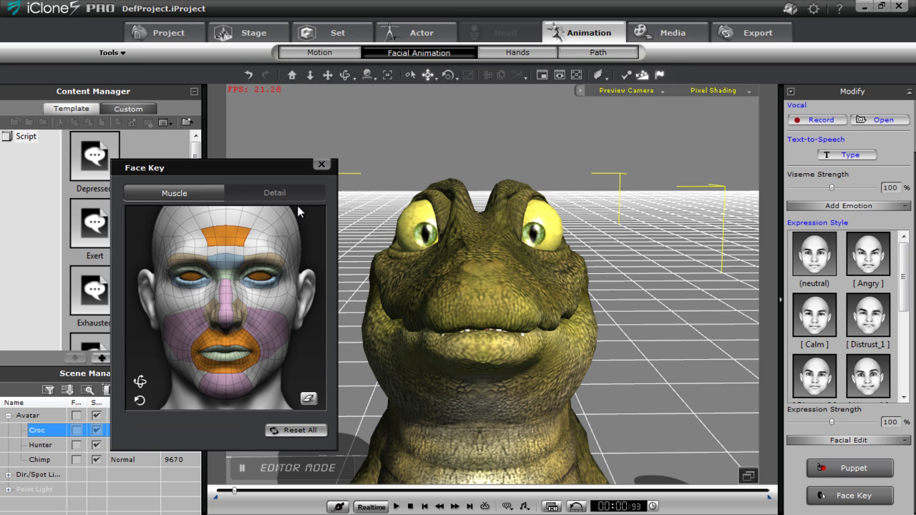
{"action": "left_click", "coordinate": [322, 166]}
{"action": "scroll", "coordinate": [627, 445], "scroll_direction": "down", "scroll_amount": 3}
{"action": "middle_click_drag", "start_coordinate": [627, 444], "coordinate": [394, 229]}
{"action": "scroll", "coordinate": [394, 228], "scroll_direction": "up", "scroll_amount": 3}
{"action": "left_click_drag", "start_coordinate": [393, 229], "coordinate": [447, 224]}
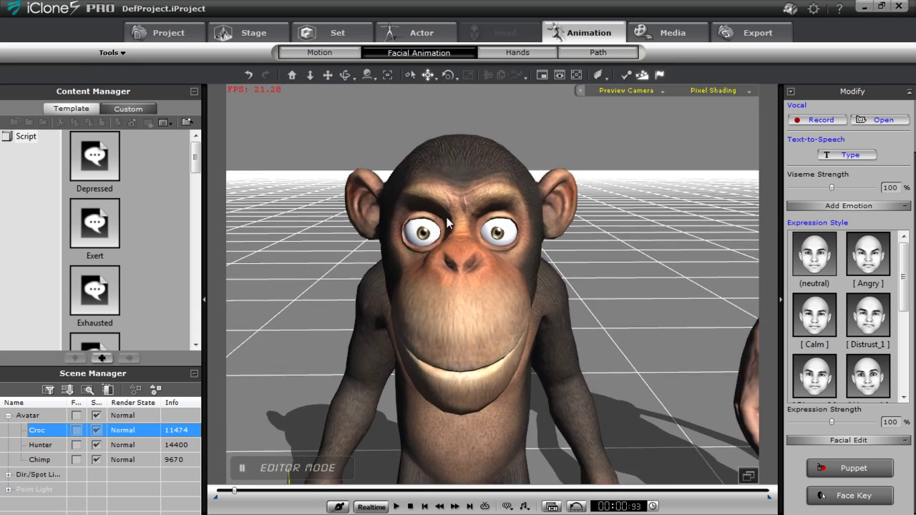
{"action": "left_click", "coordinate": [461, 311]}
{"action": "left_click", "coordinate": [851, 495]}
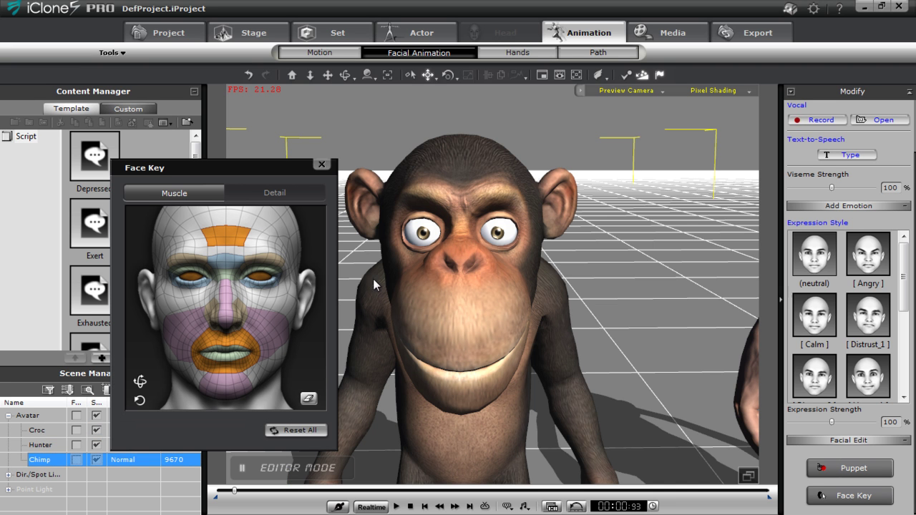
Try posing the chimp's mouth, eyes and forehead muscles, reset everything and pose its jaw instead
{"action": "scroll", "coordinate": [478, 286], "scroll_direction": "down", "scroll_amount": 2}
{"action": "middle_click_drag", "start_coordinate": [478, 286], "coordinate": [509, 311]}
{"action": "scroll", "coordinate": [508, 310], "scroll_direction": "down", "scroll_amount": 1}
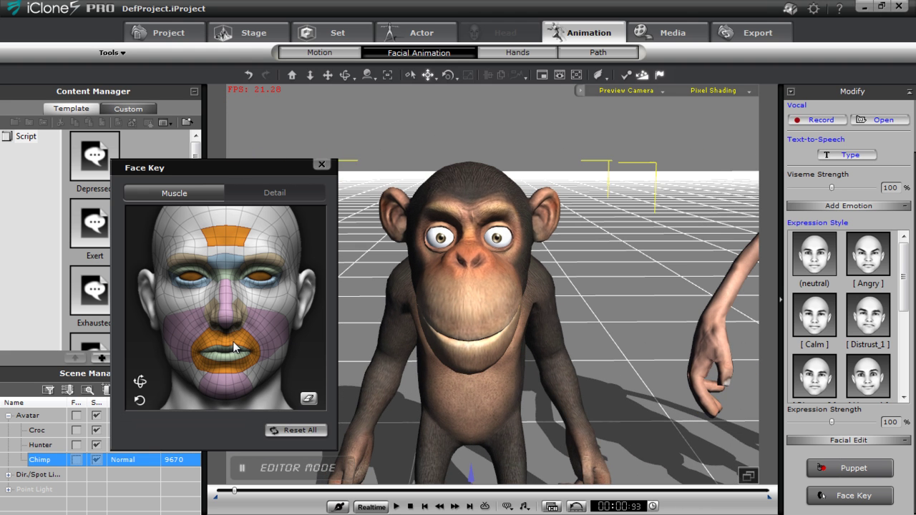
{"action": "left_click_drag", "start_coordinate": [233, 347], "coordinate": [256, 292]}
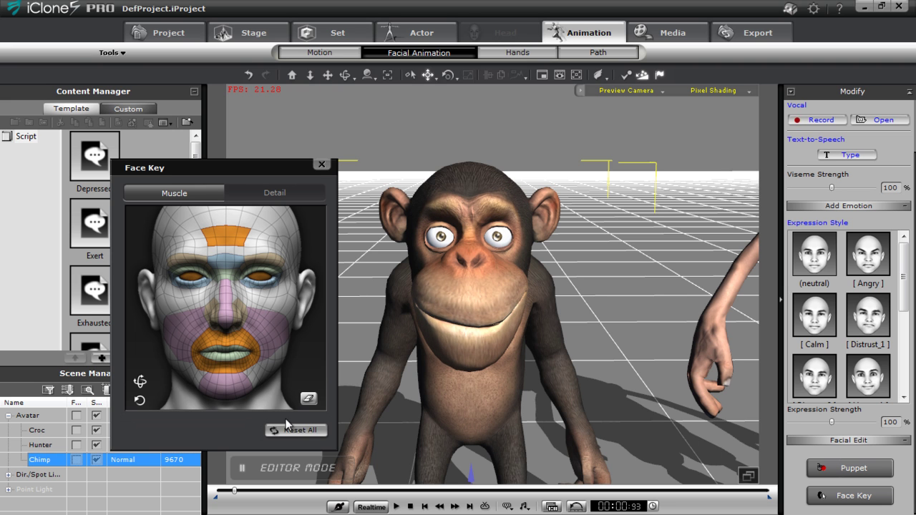
{"action": "left_click", "coordinate": [301, 429]}
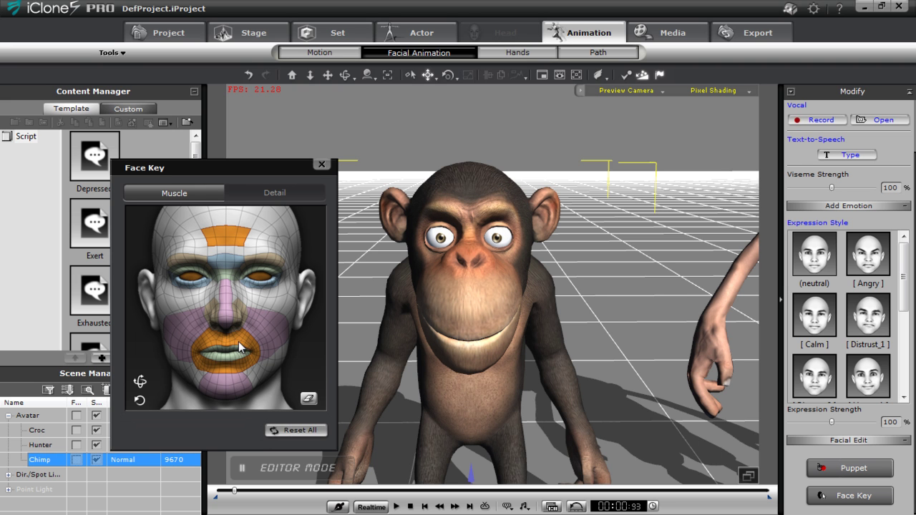
{"action": "left_click_drag", "start_coordinate": [236, 387], "coordinate": [317, 394]}
Select the hunter and pose his face by moving the chin muscle in the Face Key editor
{"action": "middle_click_drag", "start_coordinate": [675, 215], "coordinate": [240, 390]}
{"action": "middle_click_drag", "start_coordinate": [358, 383], "coordinate": [352, 353]}
{"action": "left_click", "coordinate": [570, 379]}
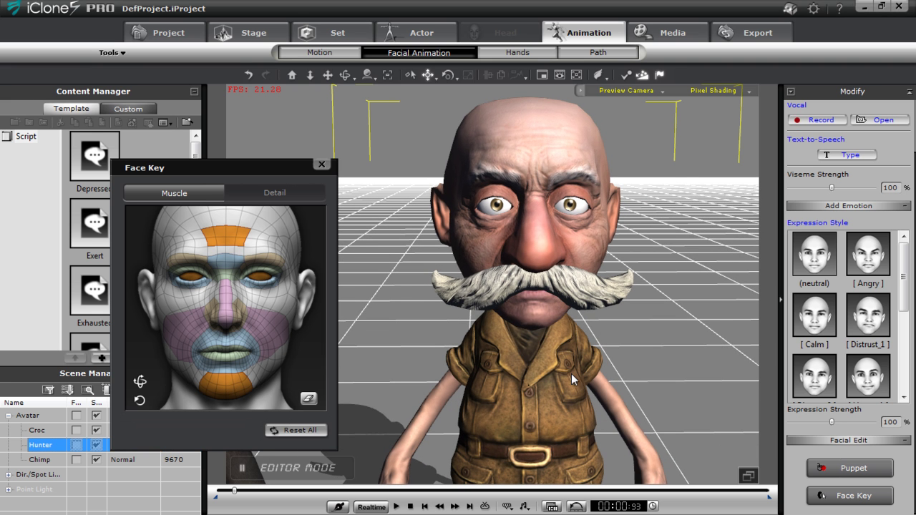
{"action": "left_click_drag", "start_coordinate": [219, 398], "coordinate": [300, 509]}
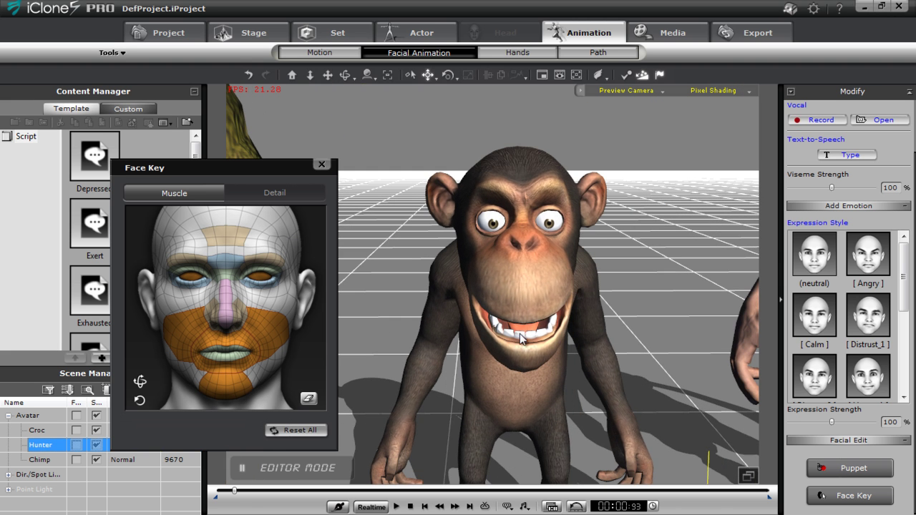
Select the chimp and bring the crocodile's head back into view
{"action": "left_click", "coordinate": [522, 341]}
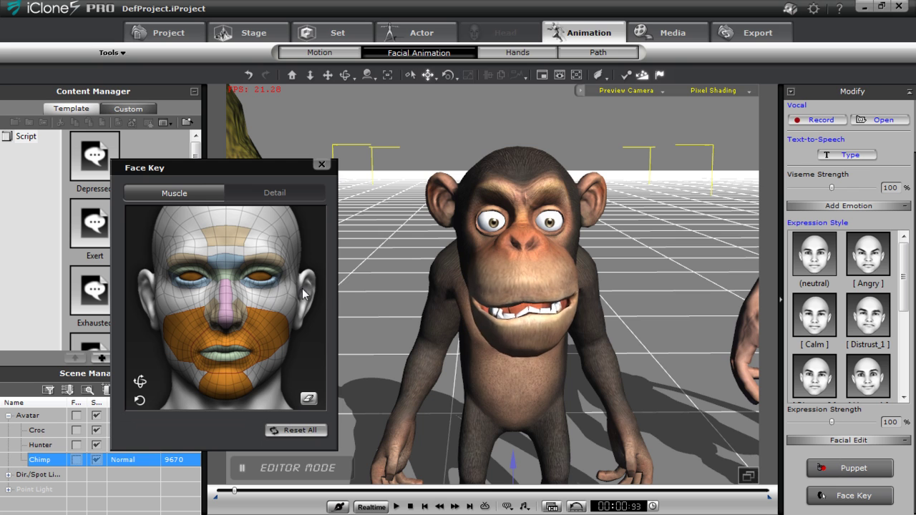
{"action": "middle_click_drag", "start_coordinate": [511, 195], "coordinate": [734, 364]}
{"action": "middle_click_drag", "start_coordinate": [460, 149], "coordinate": [648, 370]}
{"action": "scroll", "coordinate": [598, 288], "scroll_direction": "down", "scroll_amount": 3}
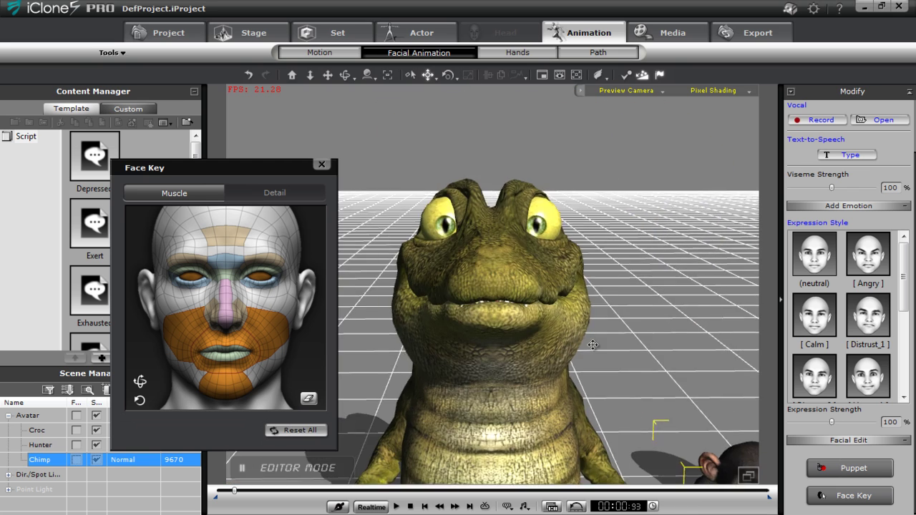
{"action": "middle_click_drag", "start_coordinate": [593, 345], "coordinate": [626, 311]}
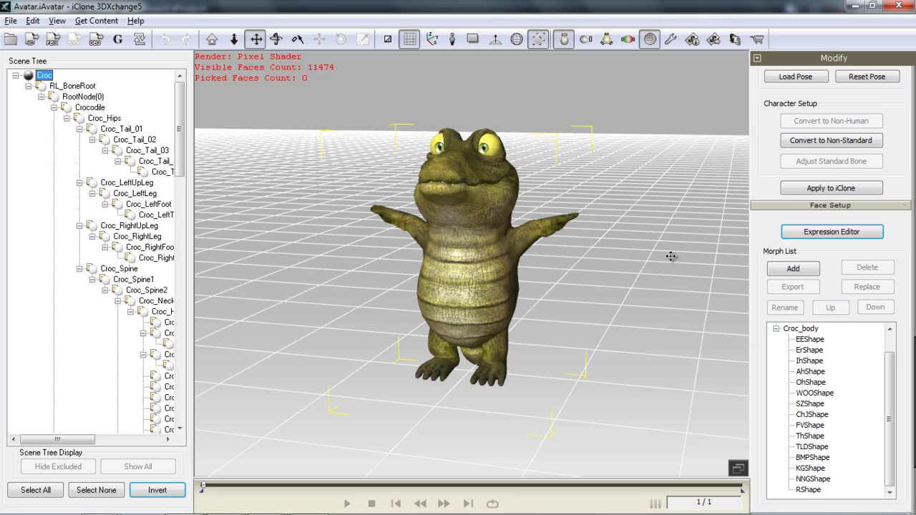
Switch to iClone 3DXchange5 and preview the crocodile's AhShape, SZShape, WOOShape, ErShape and FVShape mouth morphs
{"action": "scroll", "coordinate": [599, 313], "scroll_direction": "up", "scroll_amount": 5}
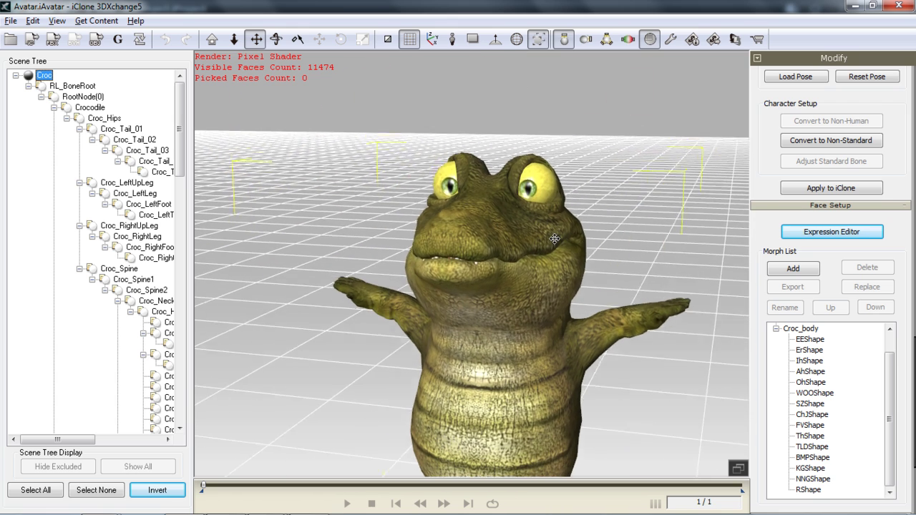
{"action": "left_click_drag", "start_coordinate": [554, 238], "coordinate": [547, 228]}
{"action": "right_click_drag", "start_coordinate": [546, 227], "coordinate": [585, 304]}
{"action": "left_click", "coordinate": [811, 372]}
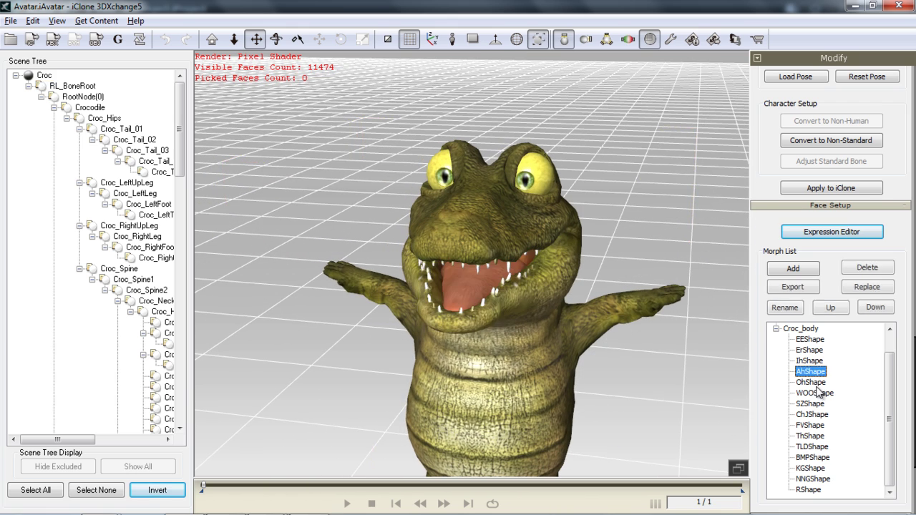
{"action": "left_click", "coordinate": [821, 404]}
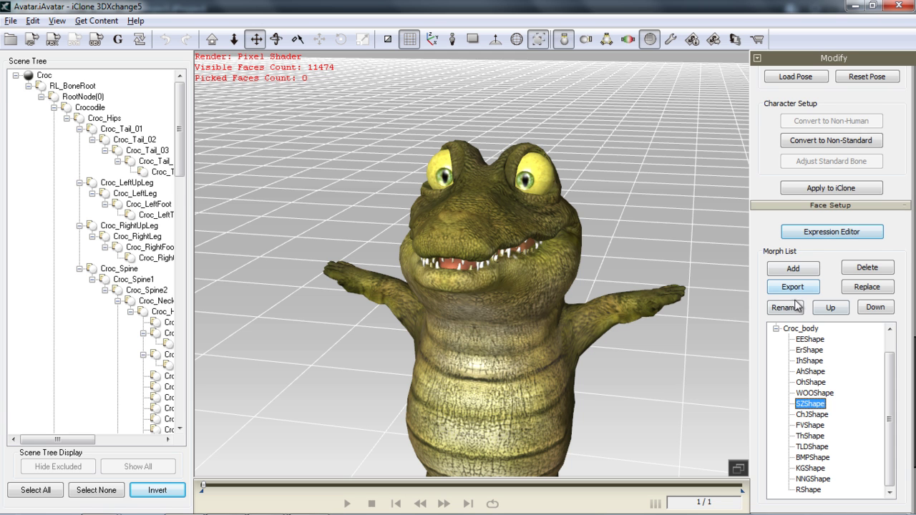
{"action": "left_click", "coordinate": [809, 393]}
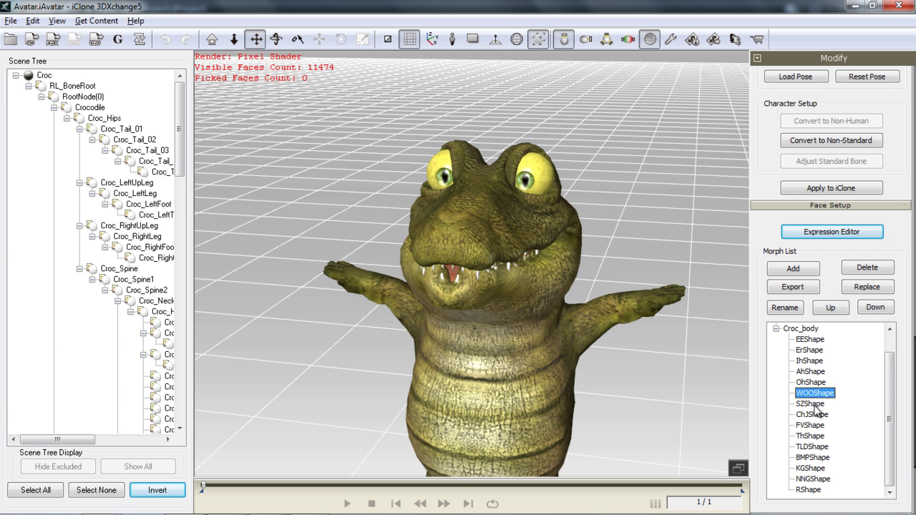
{"action": "left_click", "coordinate": [807, 353]}
{"action": "left_click", "coordinate": [823, 395]}
{"action": "left_click", "coordinate": [823, 428]}
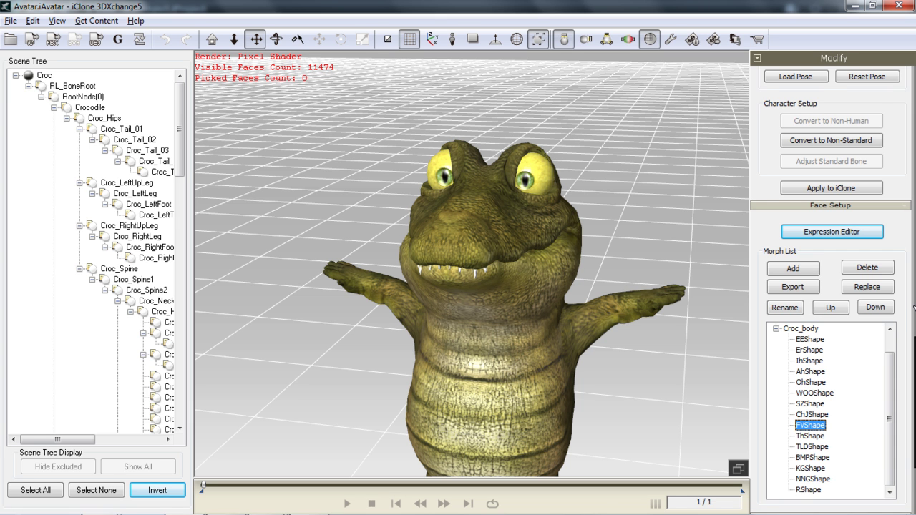
Start converting the crocodile to non-standard and examine its body and facial bones from several angles
{"action": "left_click", "coordinate": [844, 141]}
{"action": "right_click_drag", "start_coordinate": [627, 353], "coordinate": [561, 362]}
{"action": "left_click_drag", "start_coordinate": [576, 366], "coordinate": [558, 336]}
{"action": "right_click_drag", "start_coordinate": [558, 336], "coordinate": [540, 314]}
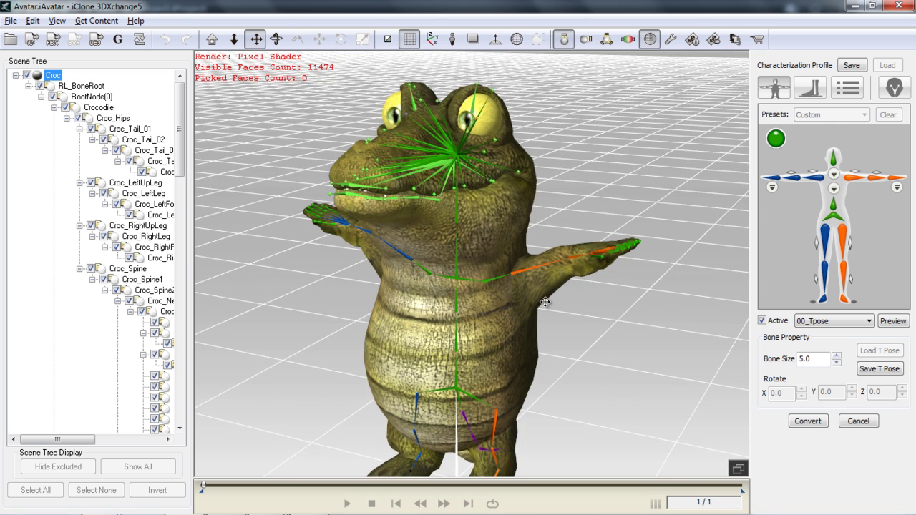
{"action": "right_click_drag", "start_coordinate": [580, 350], "coordinate": [586, 312]}
{"action": "right_click_drag", "start_coordinate": [567, 178], "coordinate": [573, 243]}
{"action": "right_click_drag", "start_coordinate": [563, 211], "coordinate": [536, 350]}
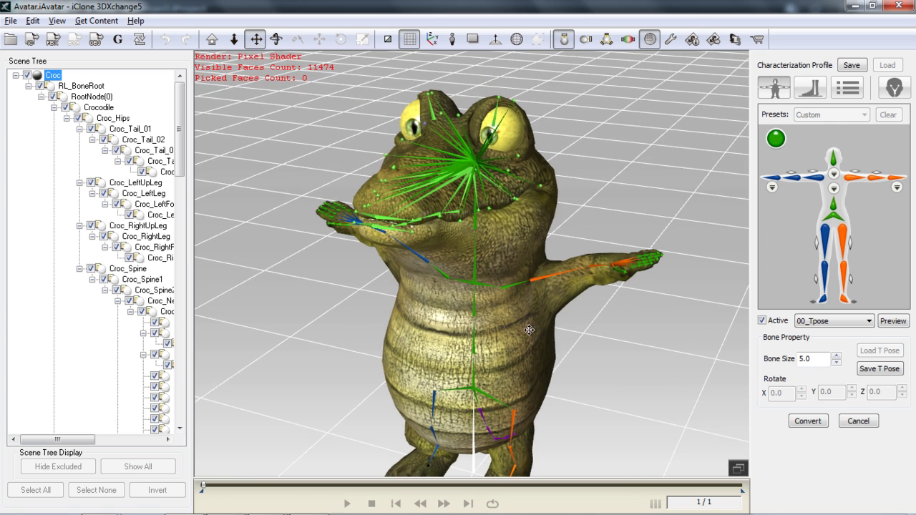
Display the crocodile's Face Bone Mapping, and cancel the character conversion, discarding all changes
{"action": "left_click", "coordinate": [894, 89]}
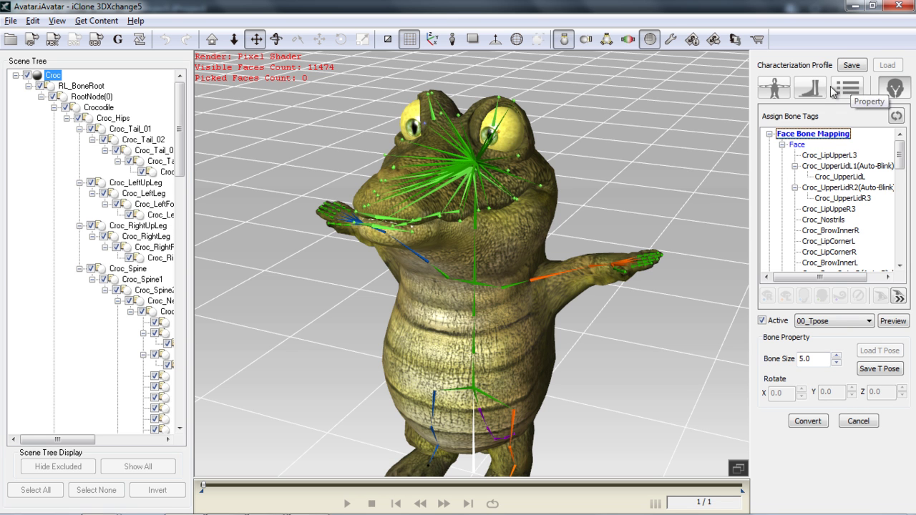
{"action": "left_click", "coordinate": [859, 422]}
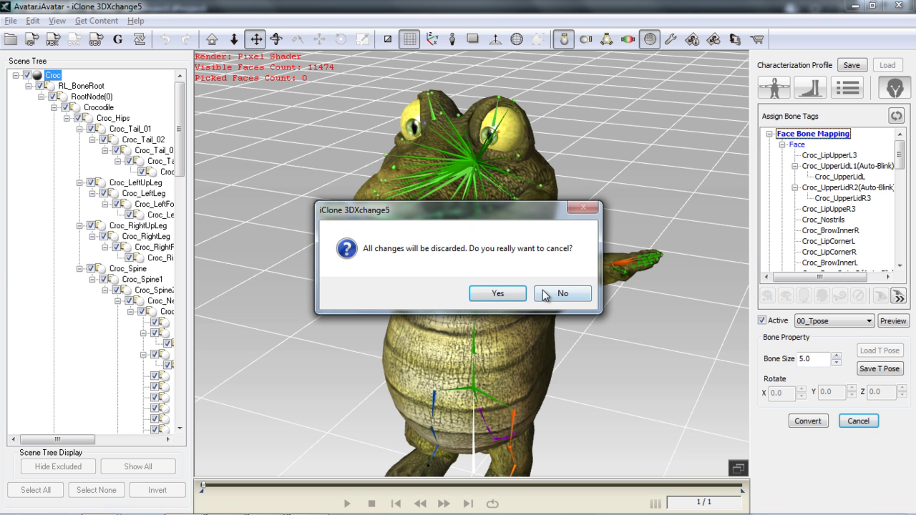
{"action": "left_click", "coordinate": [497, 294]}
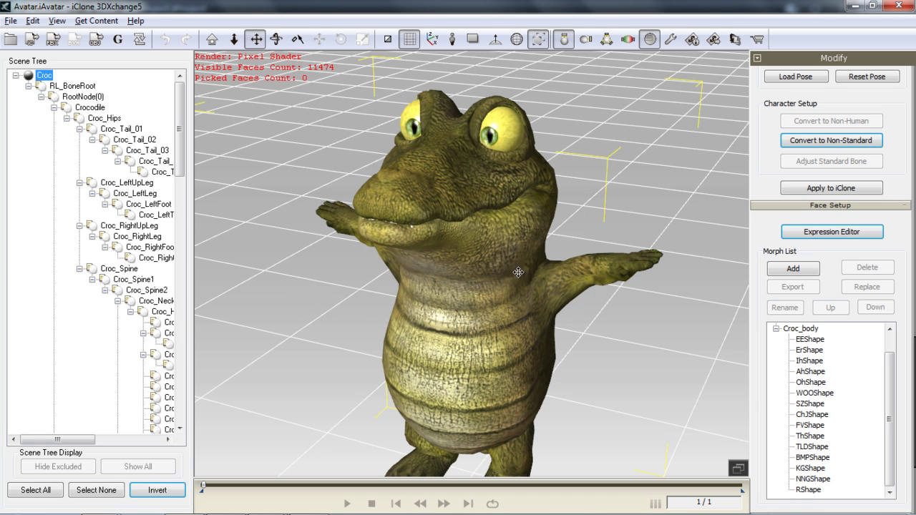
Open the Expression Editor for the crocodile's face with its head seen from the front
{"action": "right_click_drag", "start_coordinate": [397, 324], "coordinate": [492, 315]}
{"action": "left_click_drag", "start_coordinate": [492, 308], "coordinate": [491, 342]}
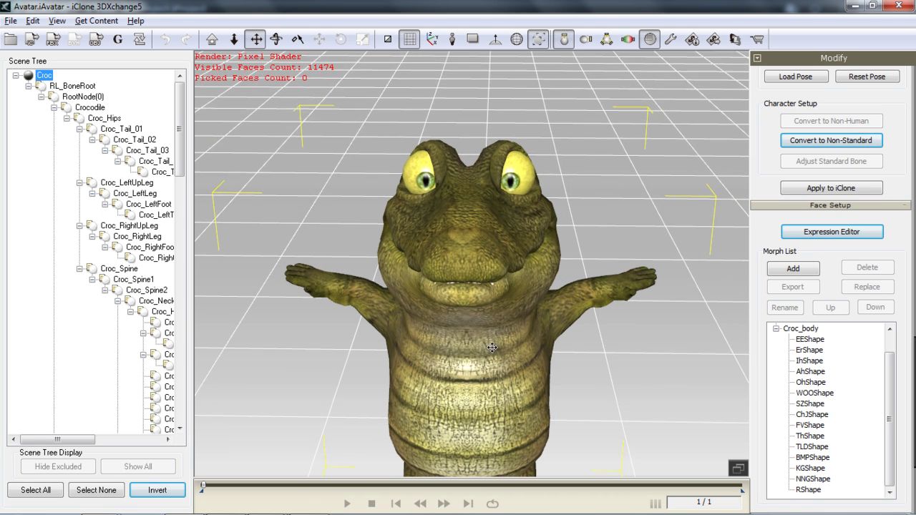
{"action": "right_click_drag", "start_coordinate": [491, 353], "coordinate": [497, 301]}
{"action": "left_click", "coordinate": [858, 233]}
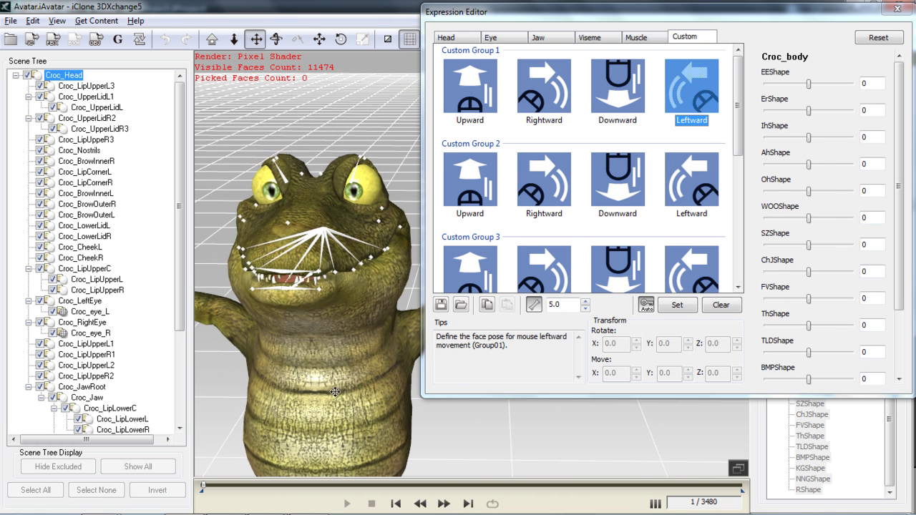
Preview the crocodile's Upward, Downward, Leftward and Rightward head orientations and its Tilt Right pose
{"action": "left_click", "coordinate": [456, 40]}
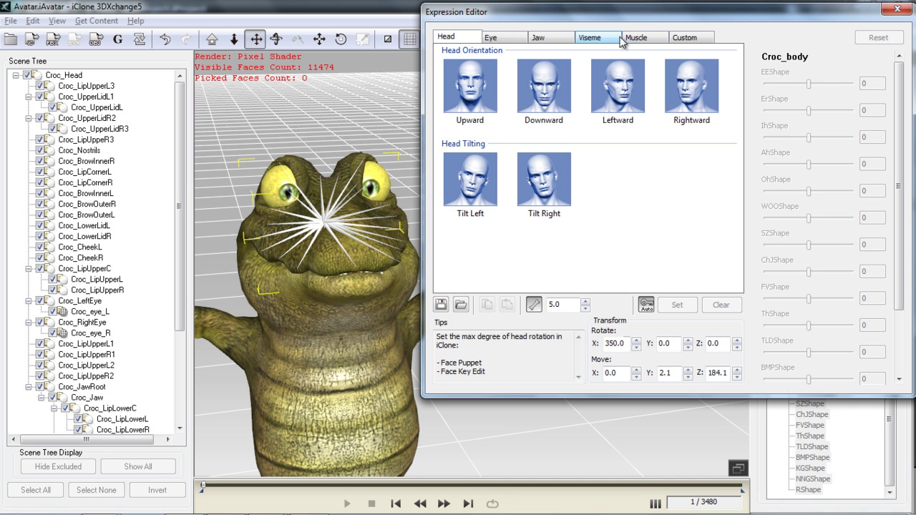
{"action": "left_click", "coordinate": [485, 96]}
{"action": "left_click", "coordinate": [543, 86]}
{"action": "left_click", "coordinate": [617, 86]}
{"action": "left_click", "coordinate": [691, 86]}
{"action": "left_click", "coordinate": [544, 177]}
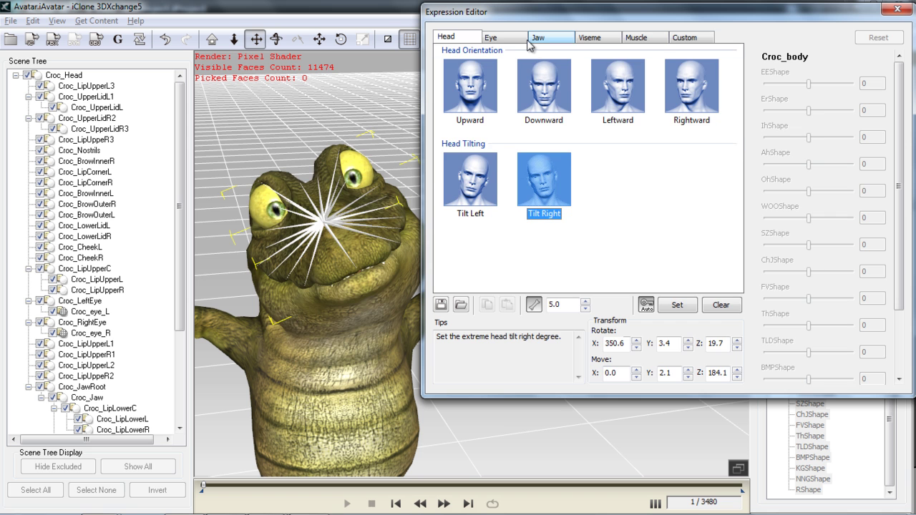
Preview the crocodile's Both Eyes poses: Leftward, Downward, Upward and Rightward
{"action": "left_click", "coordinate": [536, 39]}
{"action": "left_click", "coordinate": [532, 100]}
{"action": "left_click", "coordinate": [620, 90]}
{"action": "left_click", "coordinate": [680, 86]}
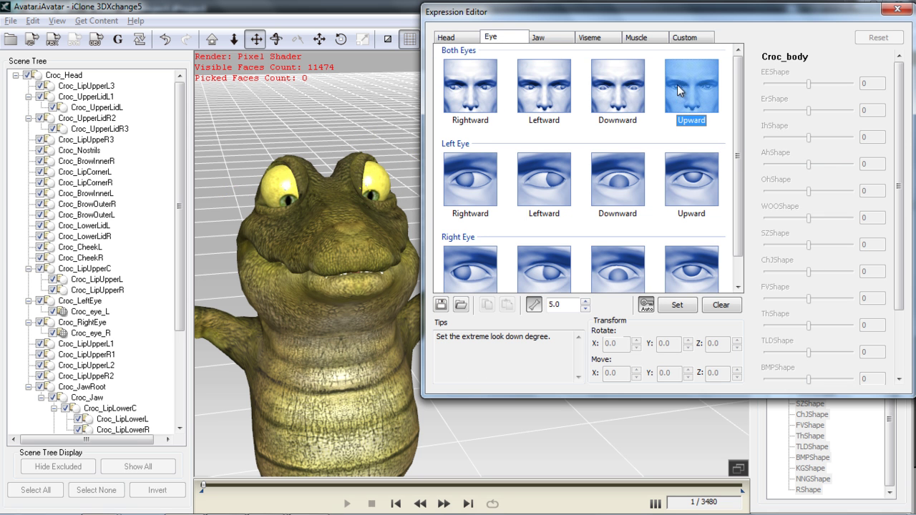
{"action": "left_click", "coordinate": [490, 82]}
Preview the Drop Jaw pose, the Downward and Leftward jaw rotations, and the combined Rotate & Move Leftward pose
{"action": "left_click", "coordinate": [563, 37]}
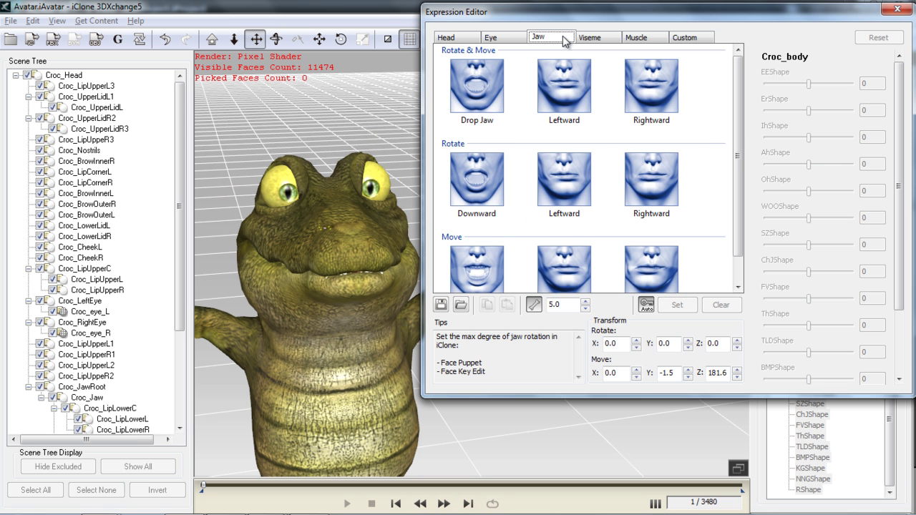
{"action": "left_click", "coordinate": [498, 103]}
{"action": "left_click", "coordinate": [493, 182]}
{"action": "left_click", "coordinate": [567, 184]}
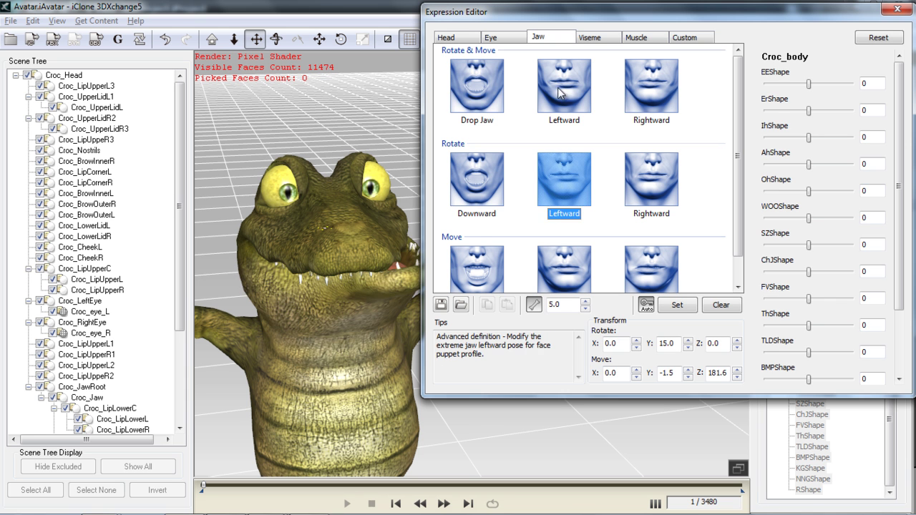
{"action": "left_click", "coordinate": [581, 92]}
Show the W.OO viseme and set its WOOShape morph to 100
{"action": "left_click", "coordinate": [599, 40]}
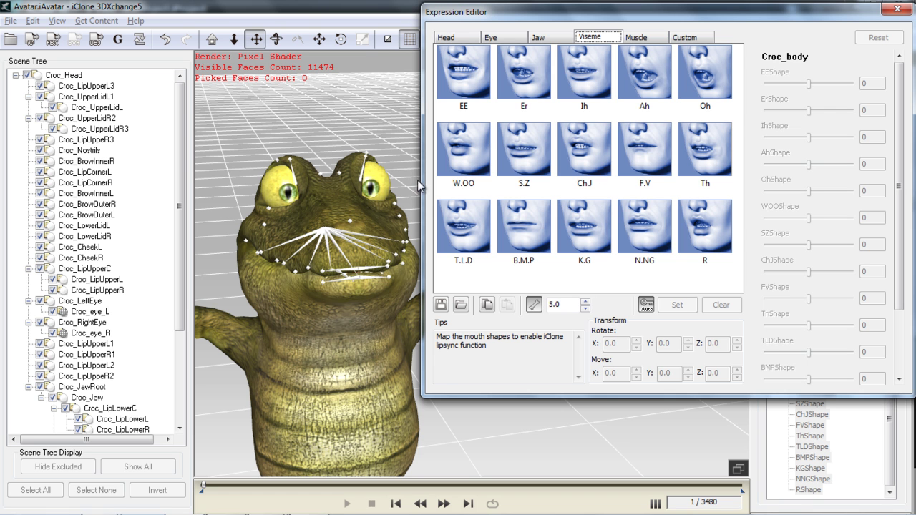
{"action": "left_click", "coordinate": [460, 147]}
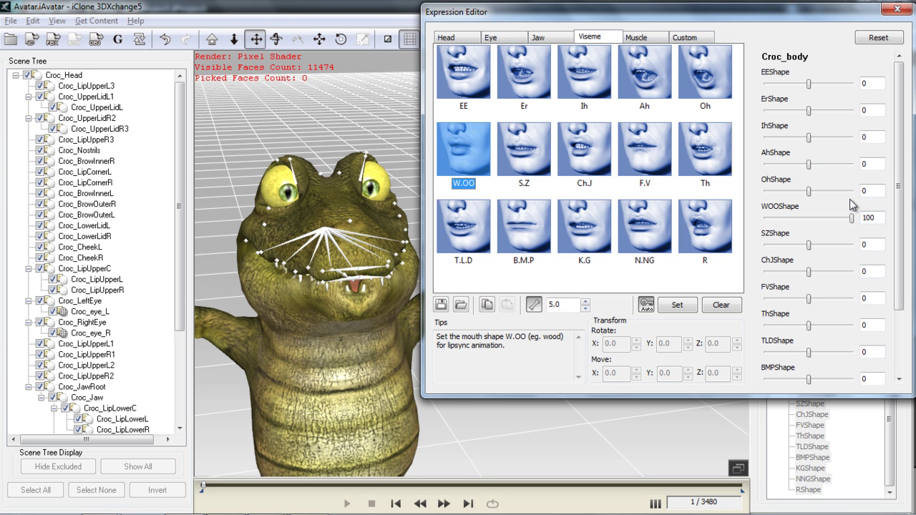
{"action": "mouse_move", "coordinate": [851, 218]}
{"action": "left_mouse_down"}
{"action": "mouse_move", "coordinate": [814, 223]}
{"action": "mouse_move", "coordinate": [862, 220]}
{"action": "left_mouse_up"}
Adjust the W.OO mouth shape with the Croc_LipUpperC and Croc_LipLowerC bones, lowering the lower lip to Z 177.7
{"action": "left_click", "coordinate": [368, 277]}
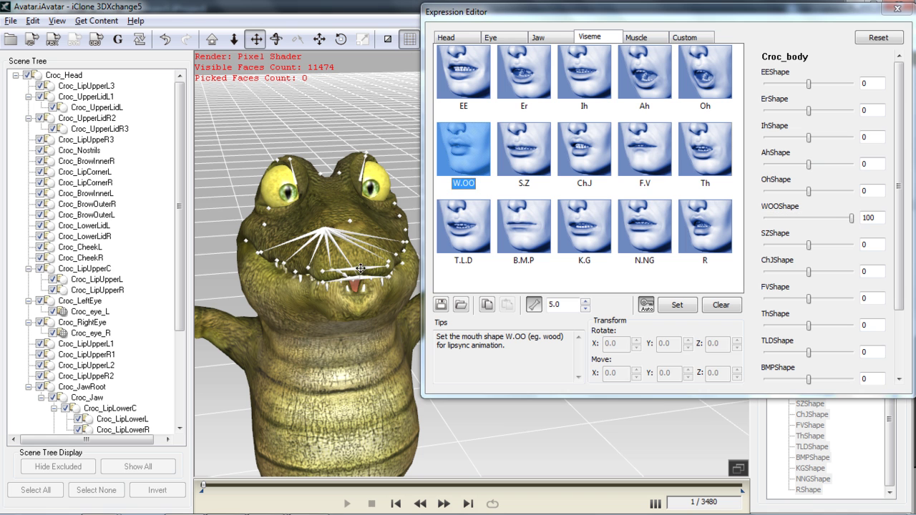
{"action": "key", "text": "w"}
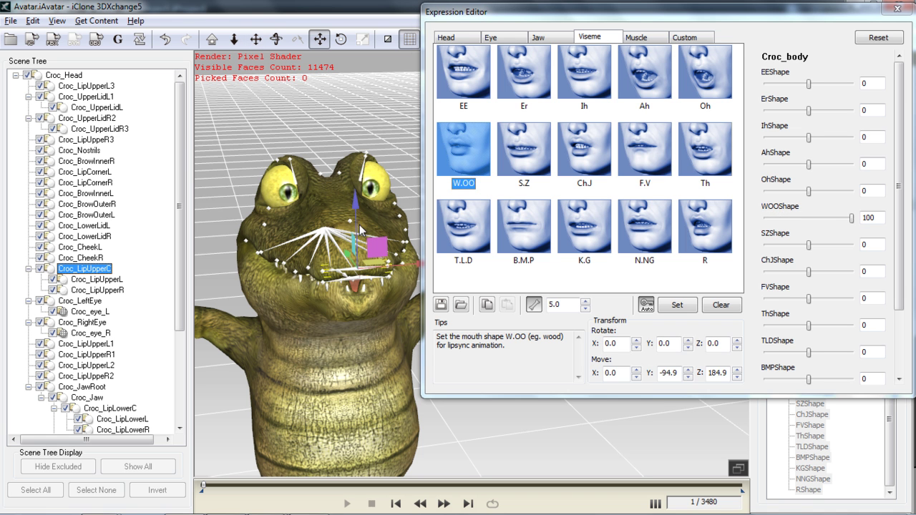
{"action": "left_click_drag", "start_coordinate": [355, 200], "coordinate": [342, 254]}
{"action": "left_click", "coordinate": [363, 280]}
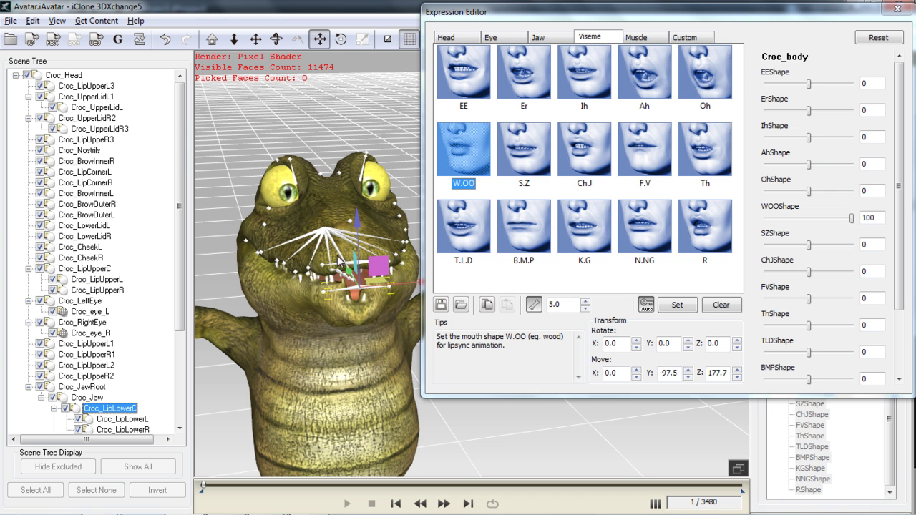
{"action": "right_click_drag", "start_coordinate": [387, 325], "coordinate": [324, 329]}
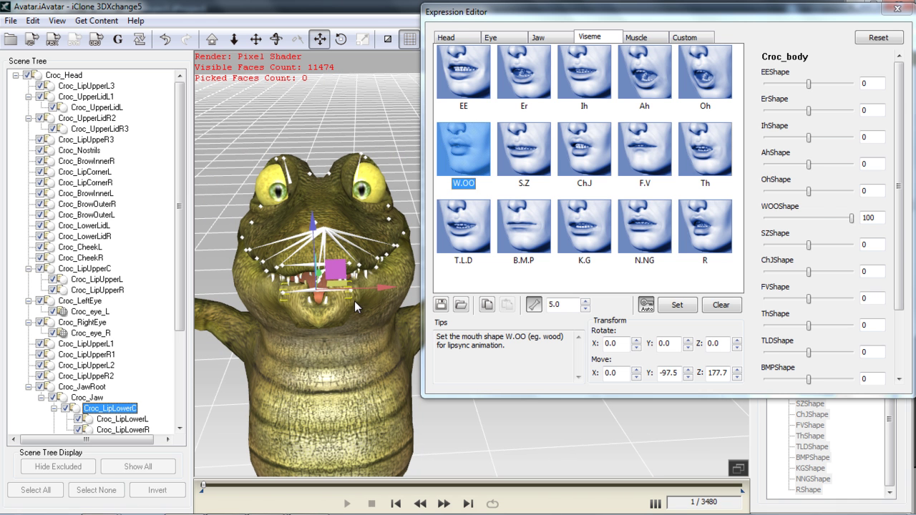
Preview the K.G viseme and the muscle poses for the inner and outer brow raises and Brow Drop Left
{"action": "left_click", "coordinate": [583, 227]}
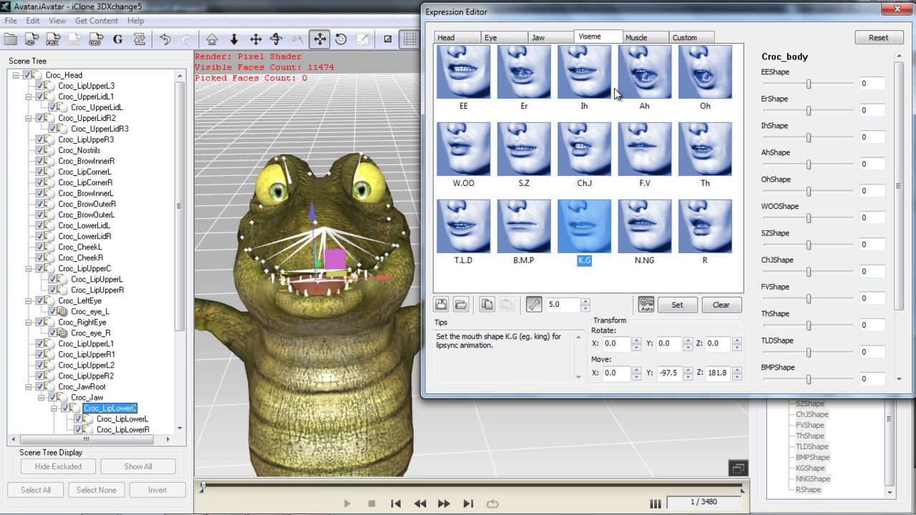
{"action": "left_click", "coordinate": [635, 39]}
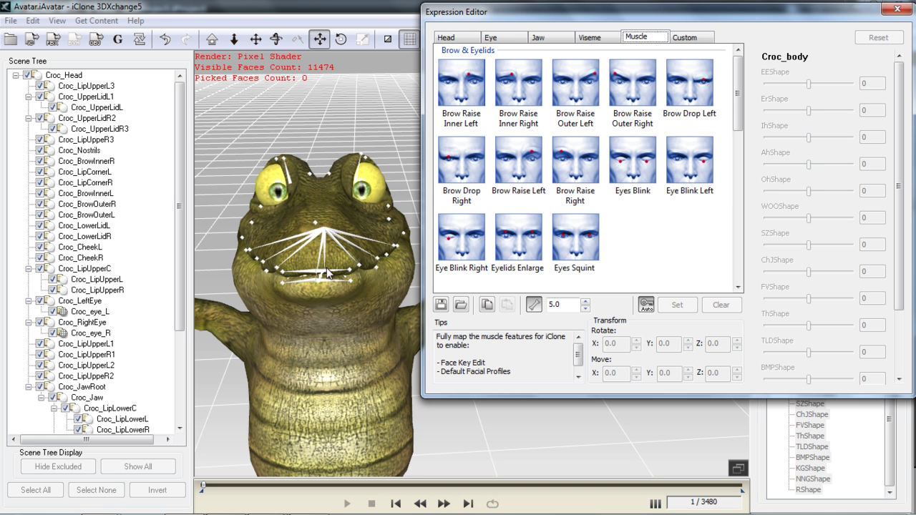
{"action": "left_click_drag", "start_coordinate": [341, 279], "coordinate": [341, 306]}
{"action": "middle_click_drag", "start_coordinate": [342, 306], "coordinate": [351, 235]}
{"action": "left_click", "coordinate": [458, 93]}
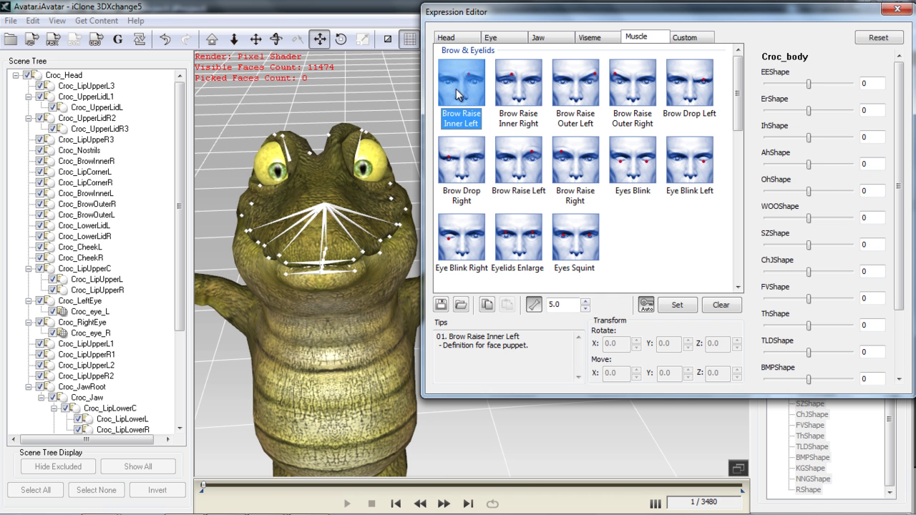
{"action": "left_click", "coordinate": [512, 79]}
{"action": "left_click", "coordinate": [569, 84]}
{"action": "left_click", "coordinate": [637, 84]}
{"action": "left_click", "coordinate": [690, 86]}
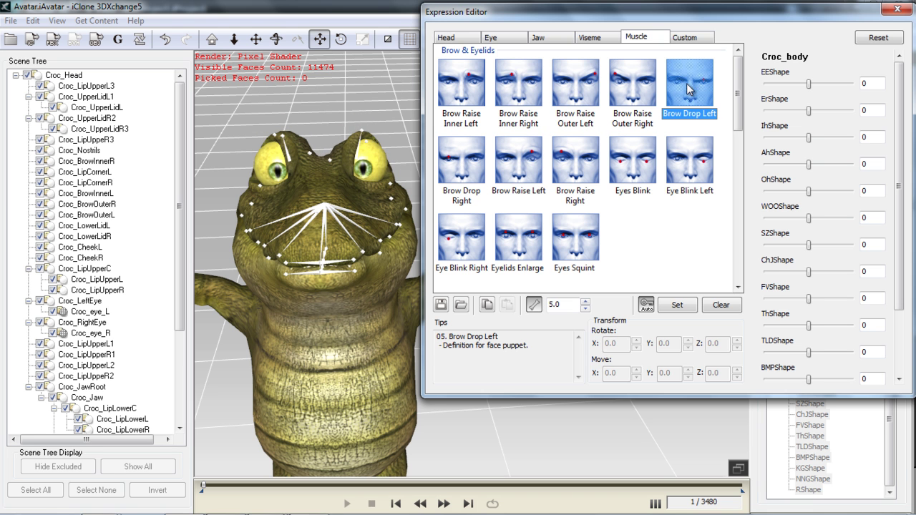
Preview the Eye Blink Left pose, and lower the Croc_LipLowerC bone to Z 173.6 in the Eyes Blink pose
{"action": "left_click", "coordinate": [640, 169]}
{"action": "left_click", "coordinate": [680, 164]}
{"action": "left_click", "coordinate": [627, 168]}
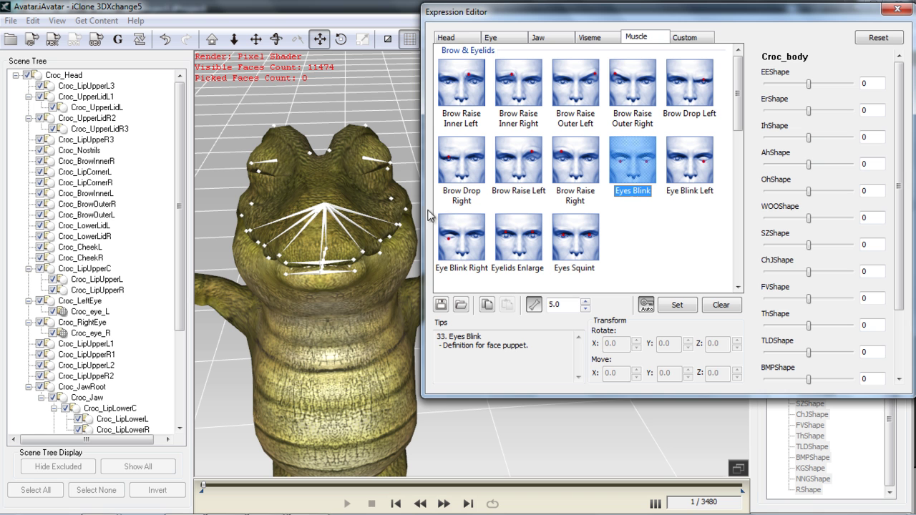
{"action": "left_click", "coordinate": [330, 271]}
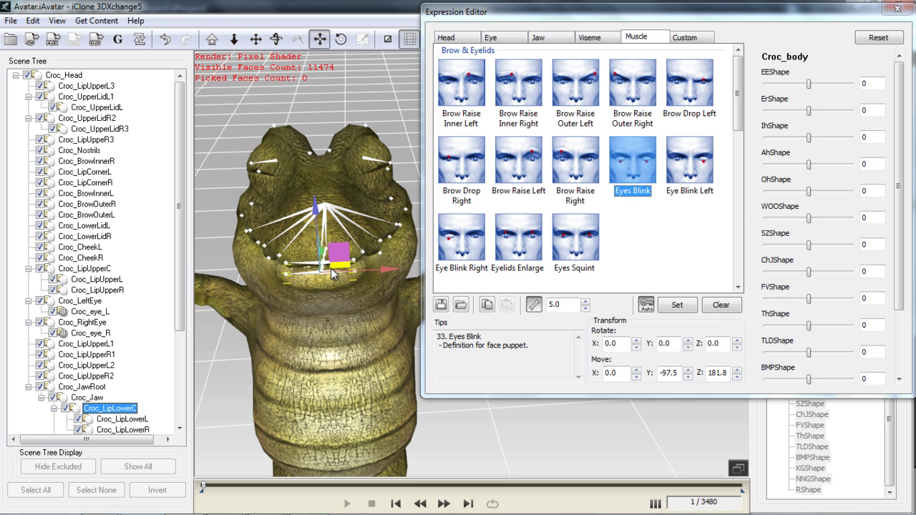
{"action": "left_click_drag", "start_coordinate": [314, 205], "coordinate": [315, 225]}
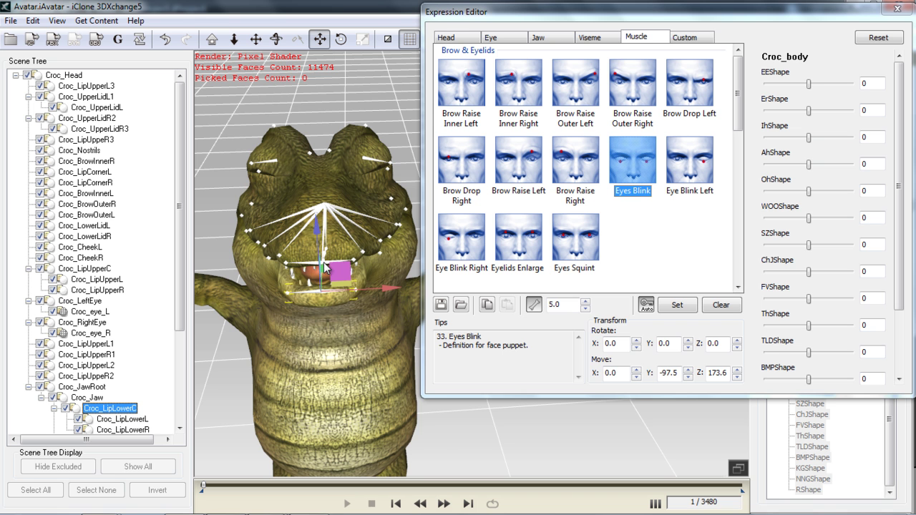
In the Eyes Blink pose, select the Croc_Tongue2 bone and move it forward and up to Y -56.3, Z 171.4
{"action": "middle_click_drag", "start_coordinate": [366, 359], "coordinate": [320, 336]}
{"action": "scroll", "coordinate": [347, 321], "scroll_direction": "up", "scroll_amount": 3}
{"action": "right_click_drag", "start_coordinate": [320, 336], "coordinate": [379, 322]}
{"action": "left_click", "coordinate": [365, 277]}
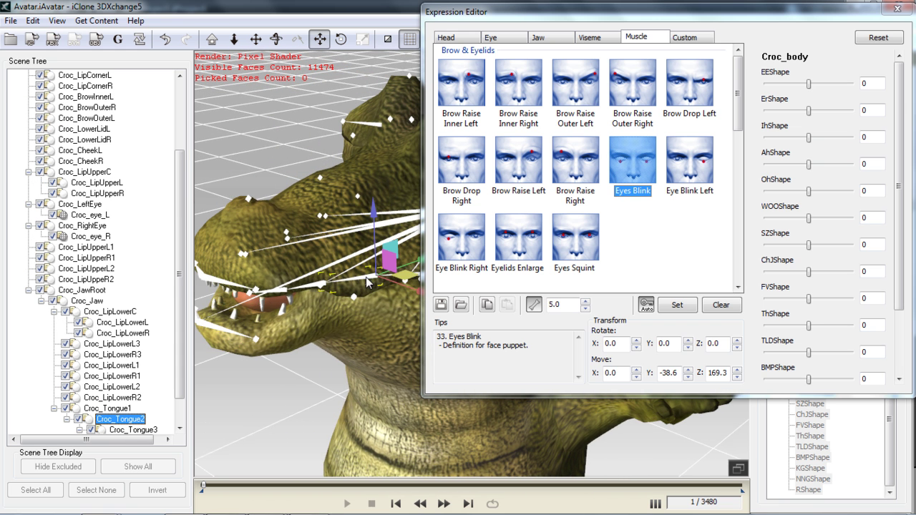
{"action": "right_click_drag", "start_coordinate": [352, 352], "coordinate": [292, 350]}
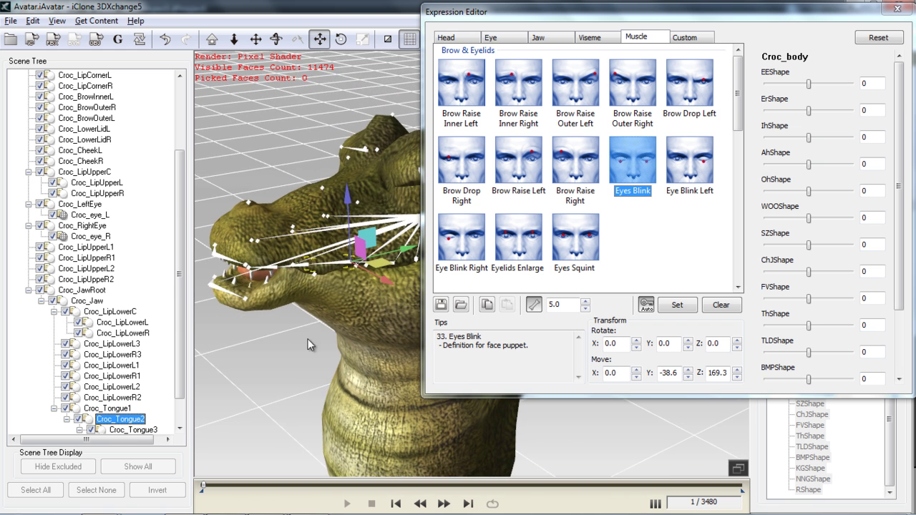
{"action": "left_click_drag", "start_coordinate": [407, 246], "coordinate": [367, 260]}
{"action": "left_click_drag", "start_coordinate": [306, 204], "coordinate": [306, 200]}
{"action": "right_click_drag", "start_coordinate": [311, 354], "coordinate": [389, 355]}
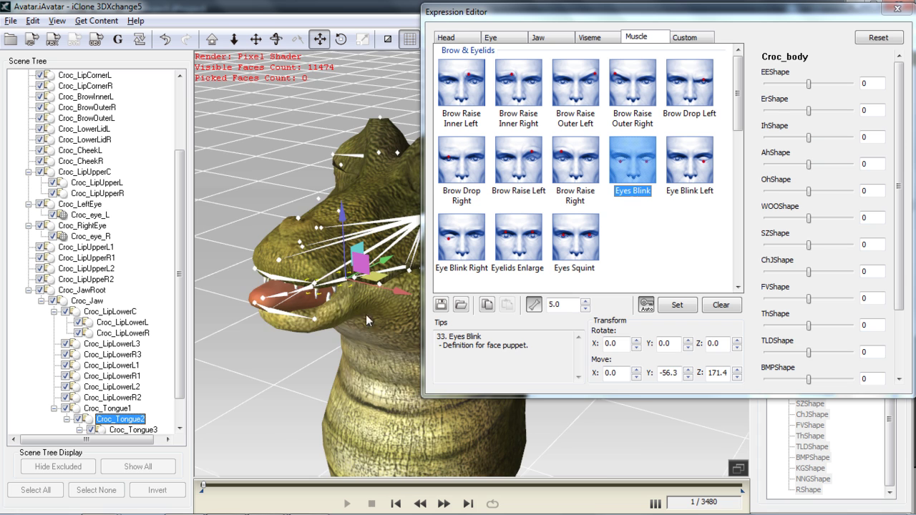
Refine the Croc_Tongue2 bone's position to Y -60.0, Z 172.0 so the tongue sticks out further
{"action": "right_click_drag", "start_coordinate": [364, 307], "coordinate": [348, 268]}
{"action": "left_click_drag", "start_coordinate": [371, 252], "coordinate": [367, 251]}
{"action": "right_click_drag", "start_coordinate": [319, 328], "coordinate": [246, 293]}
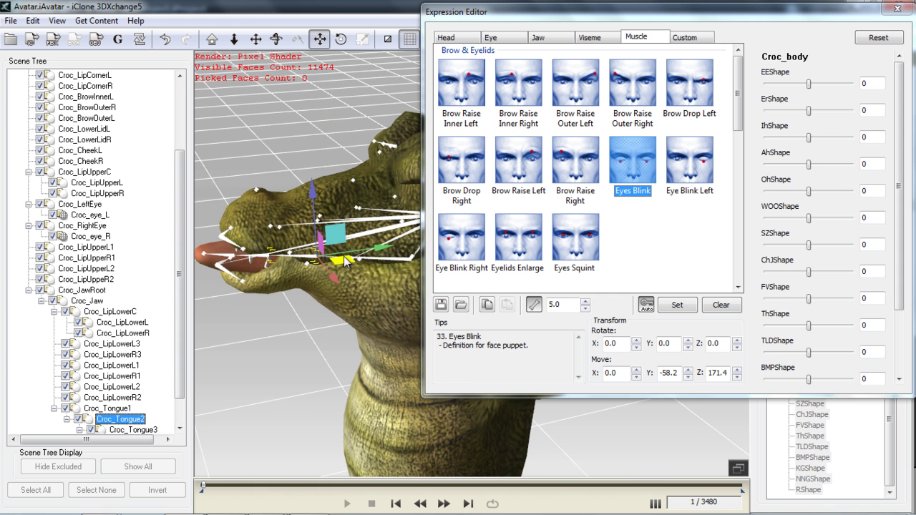
{"action": "left_click_drag", "start_coordinate": [390, 246], "coordinate": [385, 247]}
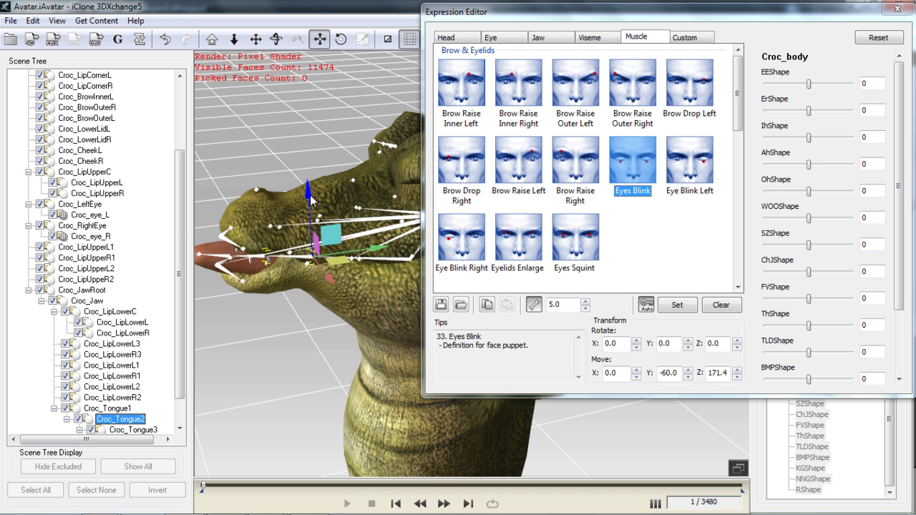
{"action": "left_click_drag", "start_coordinate": [309, 196], "coordinate": [309, 194]}
{"action": "right_click_drag", "start_coordinate": [300, 333], "coordinate": [532, 295]}
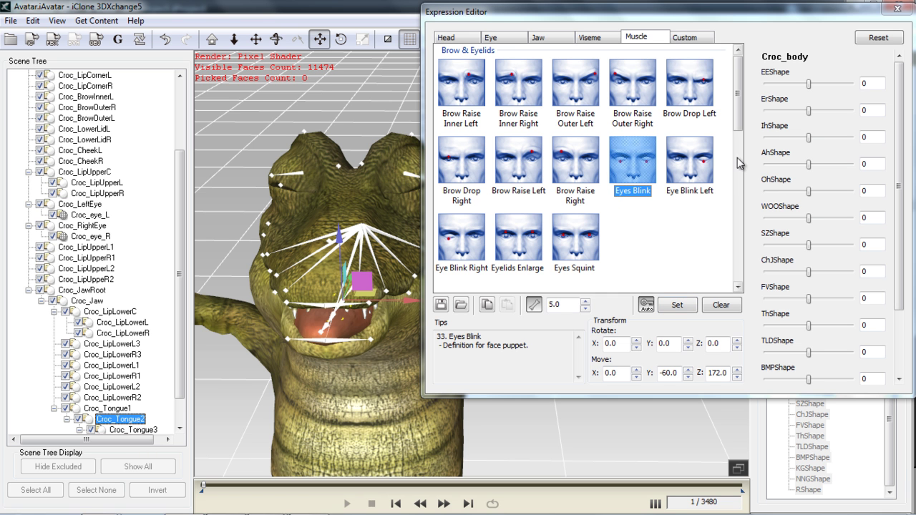
Close the Expression Editor and apply the crocodile to iClone
{"action": "left_click", "coordinate": [896, 9]}
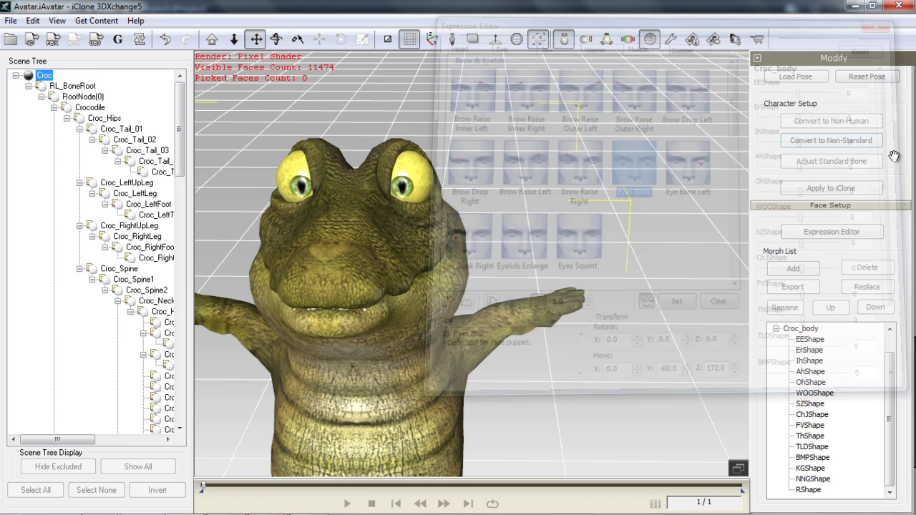
{"action": "left_click_drag", "start_coordinate": [913, 342], "coordinate": [914, 299]}
{"action": "left_click", "coordinate": [830, 341]}
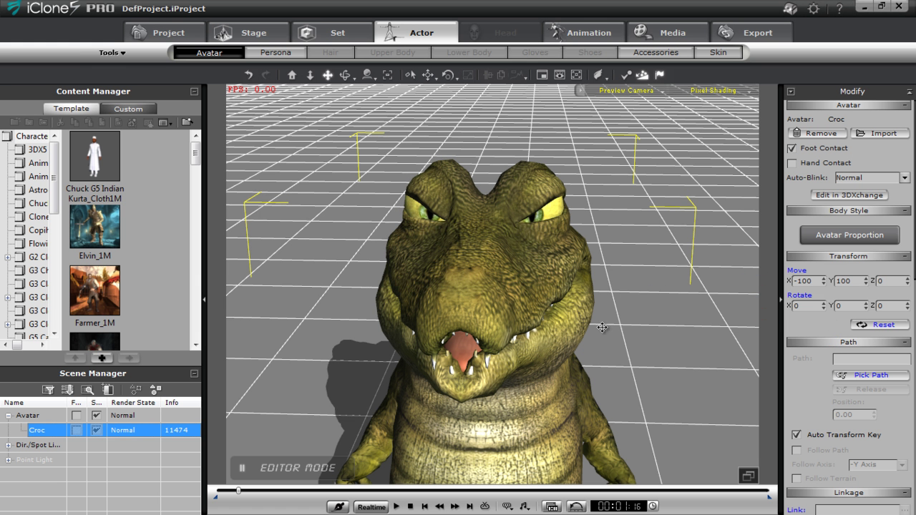
In iClone, remove all animation from the Croc avatar and open the facial Puppeteering Panel
{"action": "right_click", "coordinate": [491, 318]}
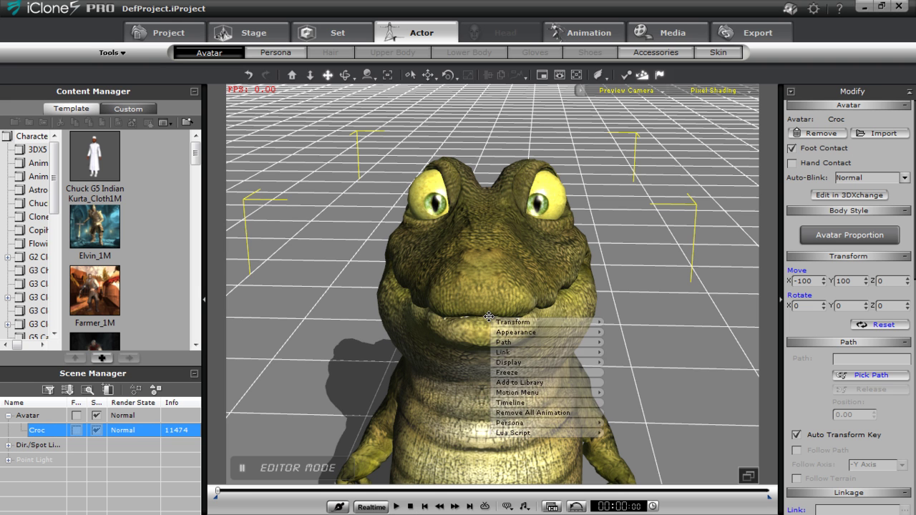
{"action": "left_click", "coordinate": [545, 412]}
{"action": "left_click", "coordinate": [573, 32]}
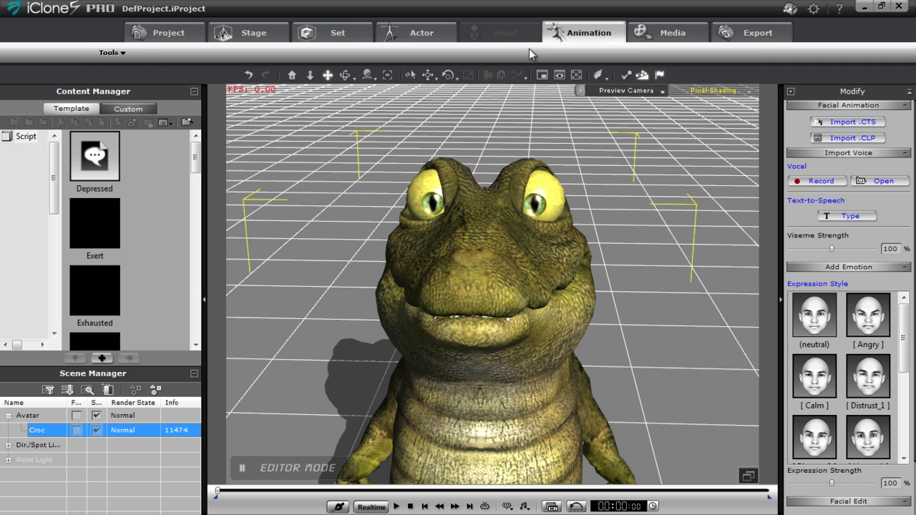
{"action": "scroll", "coordinate": [910, 308], "scroll_direction": "down", "scroll_amount": 2}
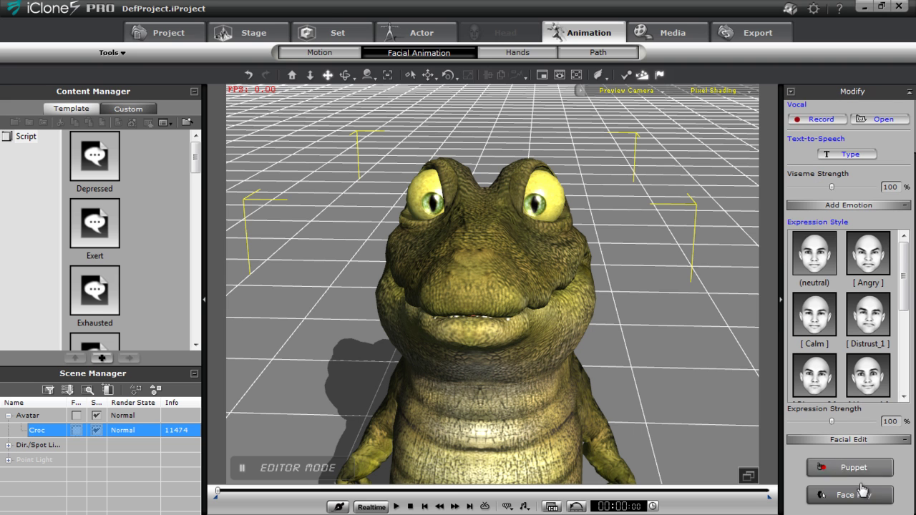
{"action": "left_click", "coordinate": [853, 467]}
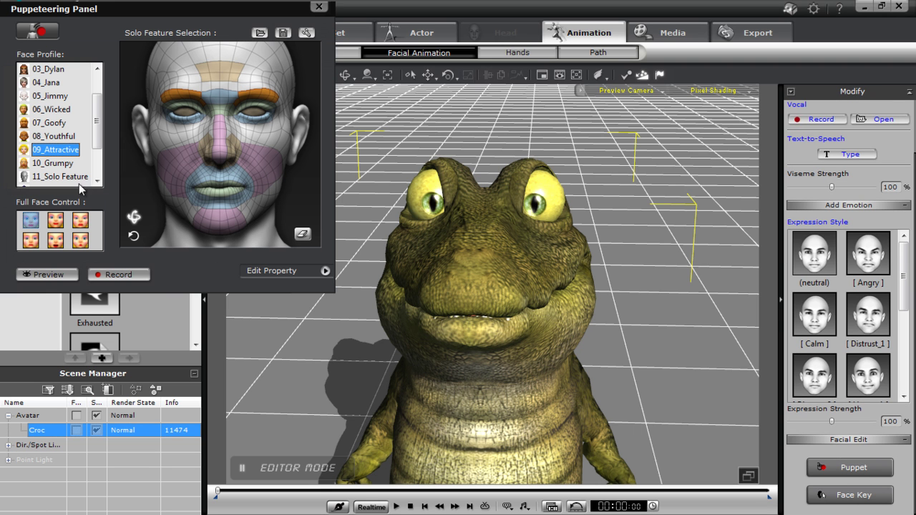
Preview face puppeteering on the crocodile with the 3DX_Custom face profile and full face control
{"action": "left_click", "coordinate": [55, 273]}
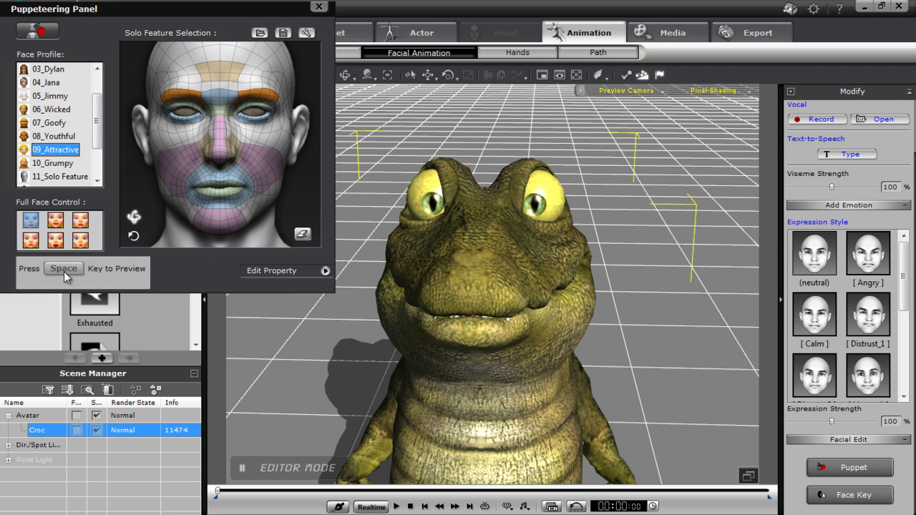
{"action": "key", "text": "space"}
{"action": "left_click_drag", "start_coordinate": [97, 126], "coordinate": [98, 152]}
{"action": "left_click", "coordinate": [55, 176]}
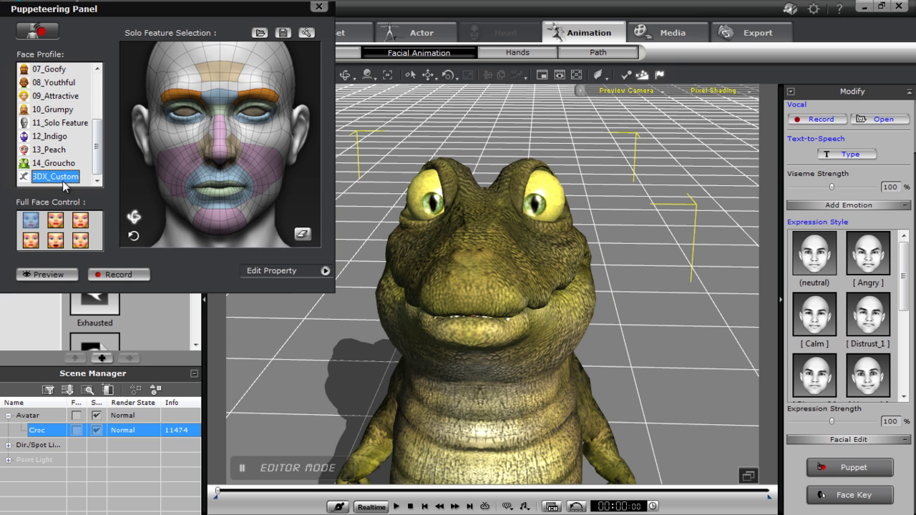
{"action": "left_click", "coordinate": [48, 274]}
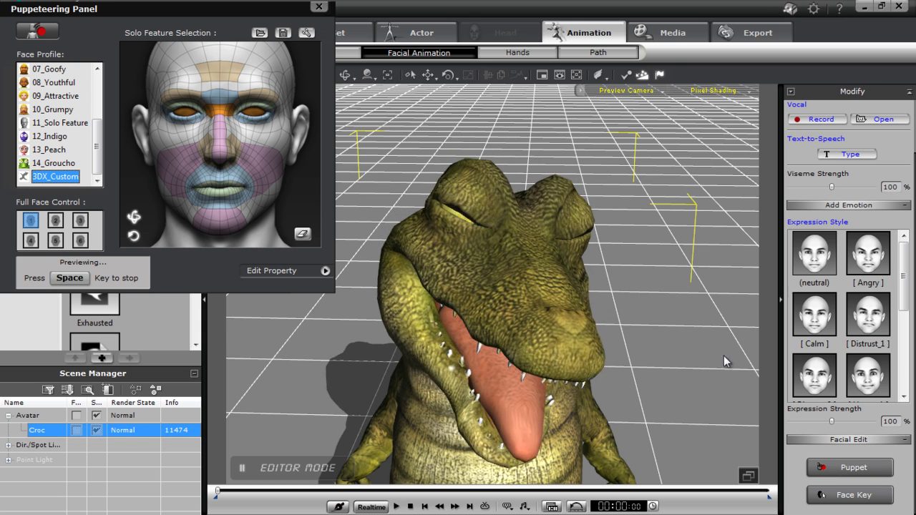
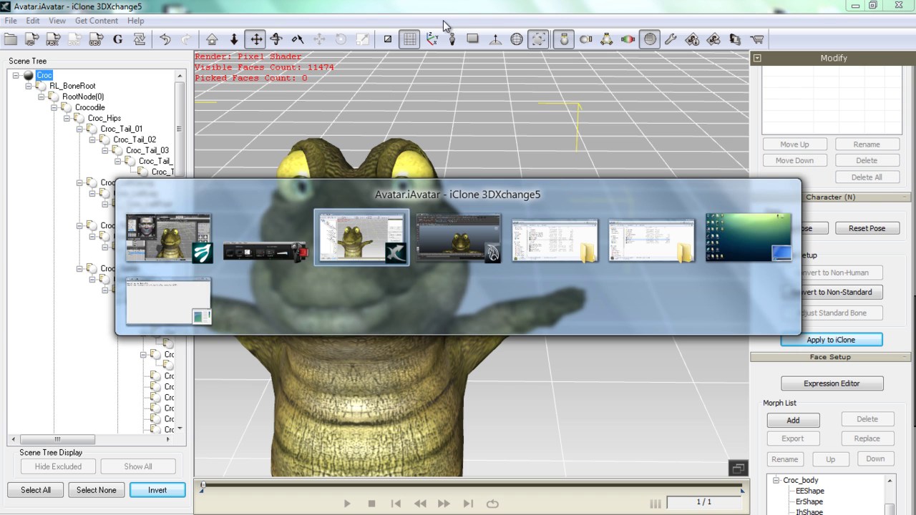
Switch to 3DXchange5, start the crocodile's non-standard conversion and display its face bone mapping
{"action": "left_click_drag", "start_coordinate": [367, 325], "coordinate": [470, 311]}
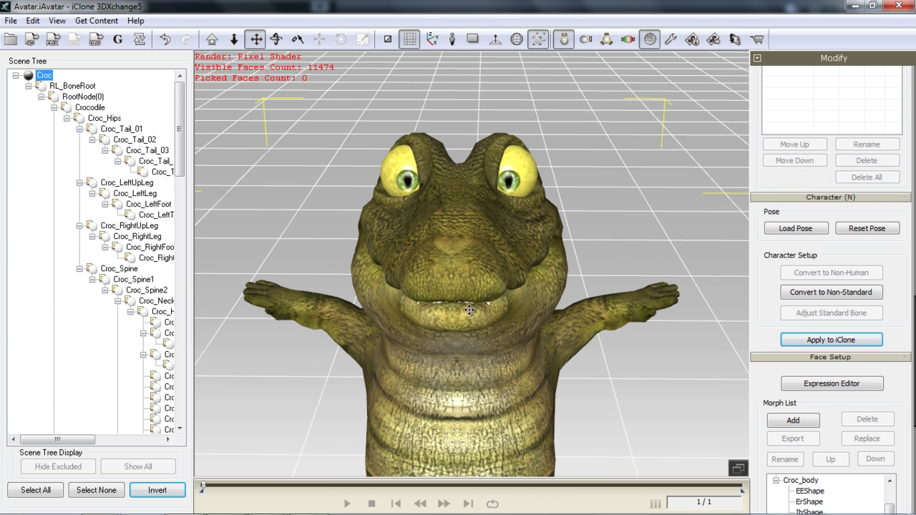
{"action": "scroll", "coordinate": [901, 373], "scroll_direction": "down", "scroll_amount": 2}
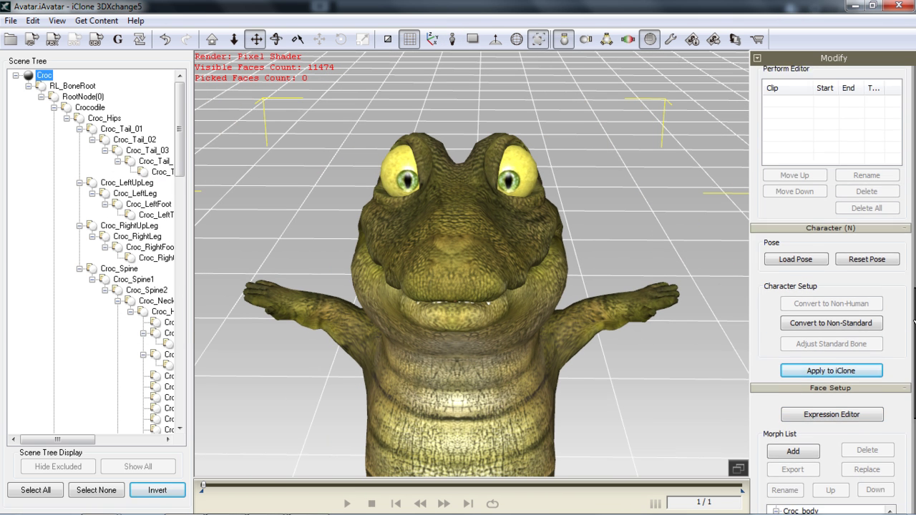
{"action": "left_click", "coordinate": [829, 245]}
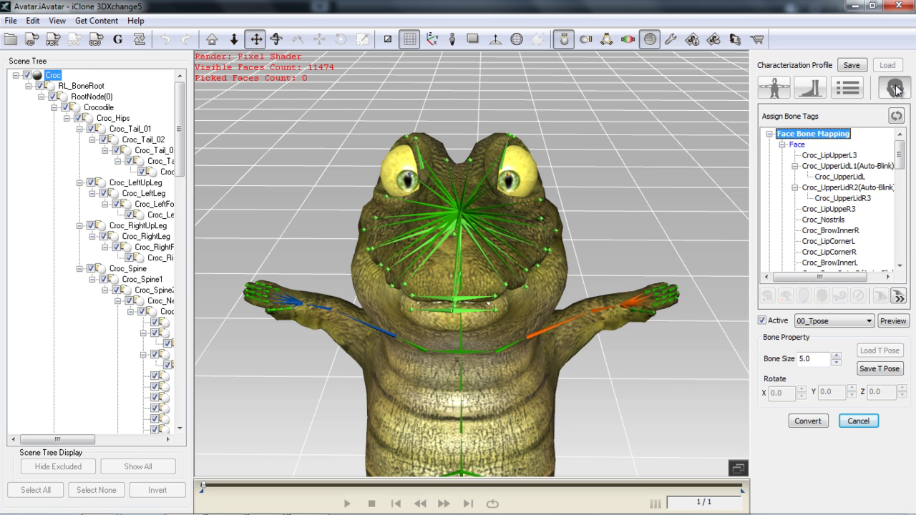
{"action": "right_click_drag", "start_coordinate": [603, 306], "coordinate": [492, 326]}
{"action": "scroll", "coordinate": [489, 342], "scroll_direction": "up", "scroll_amount": 3}
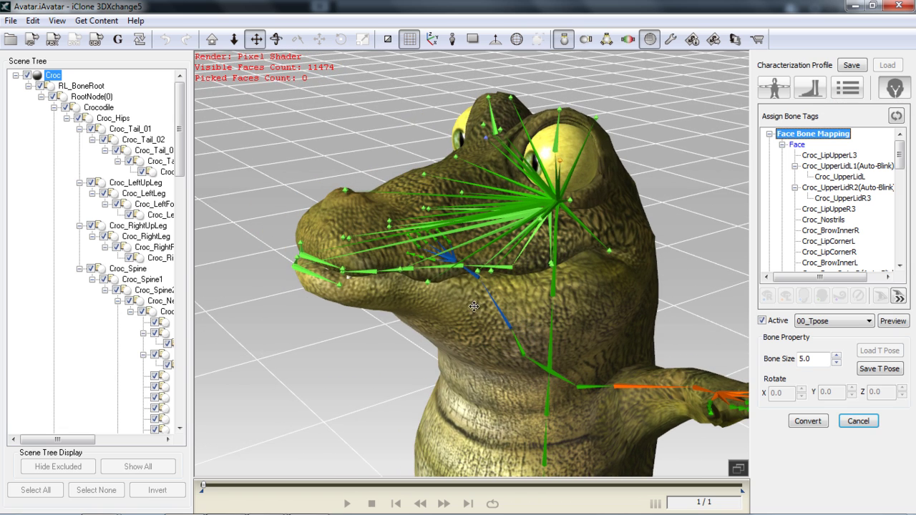
Tag Croc_Tongue3, Croc_Tongue4 and Croc_Tongue5 as spring bones and convert the character
{"action": "left_click", "coordinate": [404, 269]}
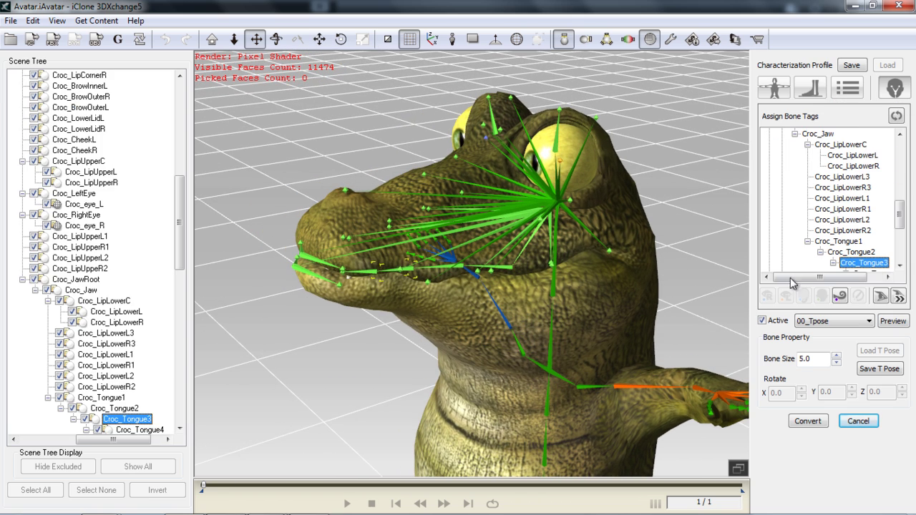
{"action": "left_click_drag", "start_coordinate": [180, 259], "coordinate": [180, 285]}
{"action": "left_click", "coordinate": [152, 348], "text": "shift"}
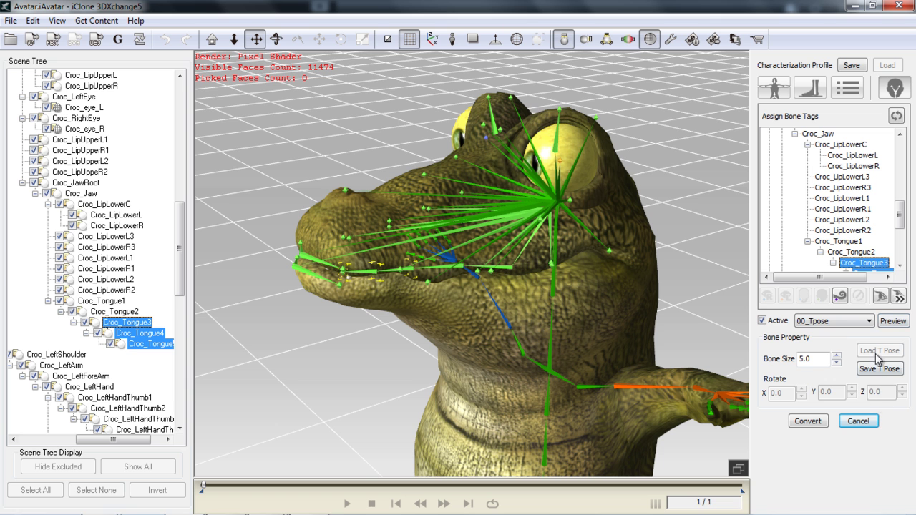
{"action": "left_click", "coordinate": [839, 296]}
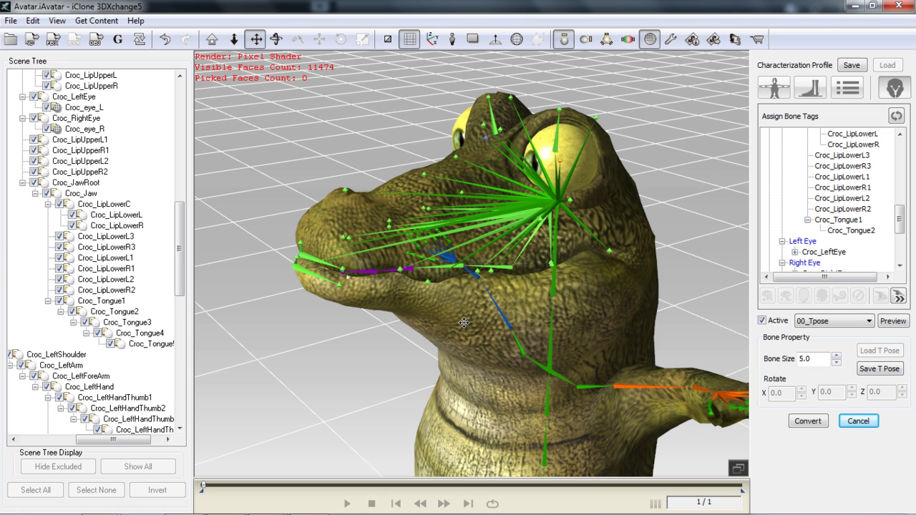
{"action": "left_click_drag", "start_coordinate": [619, 375], "coordinate": [543, 303]}
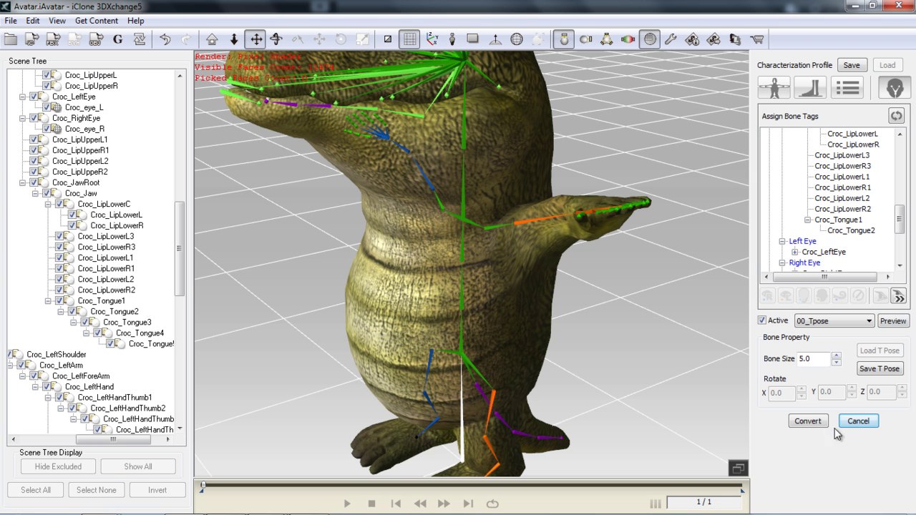
{"action": "left_click", "coordinate": [807, 421]}
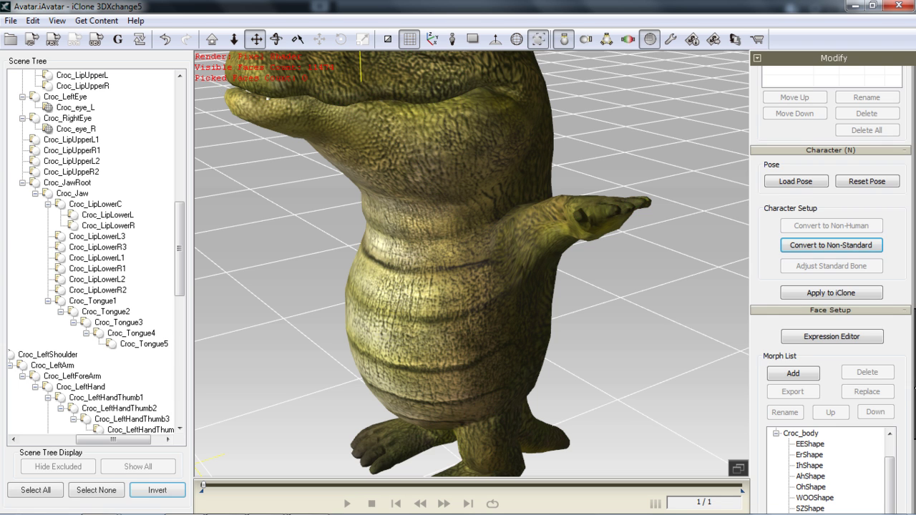
Open spring editing for the crocodile and activate the spring on Croc_Tongue3, Croc_Tongue4 and Croc_Tongue5
{"action": "scroll", "coordinate": [914, 400], "scroll_direction": "down", "scroll_amount": 5}
{"action": "left_click_drag", "start_coordinate": [914, 301], "coordinate": [913, 192]}
{"action": "left_click", "coordinate": [830, 331]}
{"action": "left_click_drag", "start_coordinate": [505, 387], "coordinate": [428, 305]}
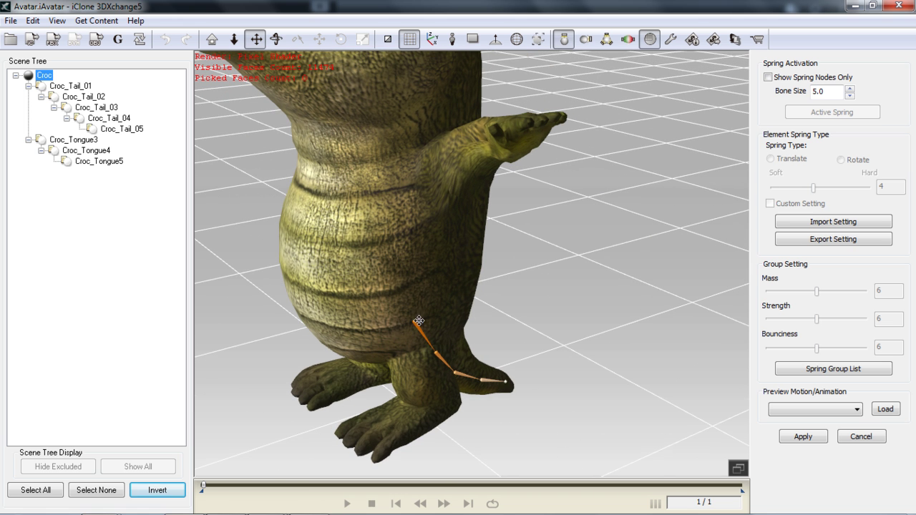
{"action": "middle_click_drag", "start_coordinate": [370, 160], "coordinate": [570, 349]}
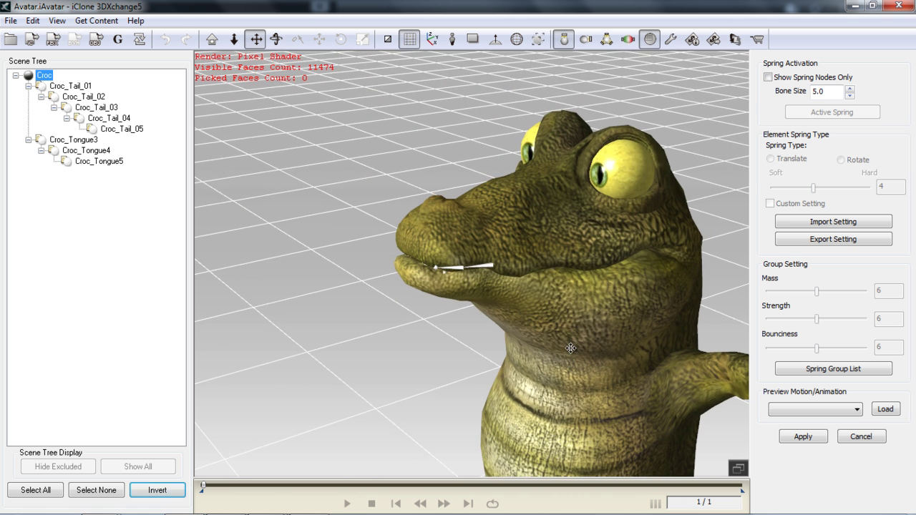
{"action": "right_click_drag", "start_coordinate": [614, 278], "coordinate": [596, 288]}
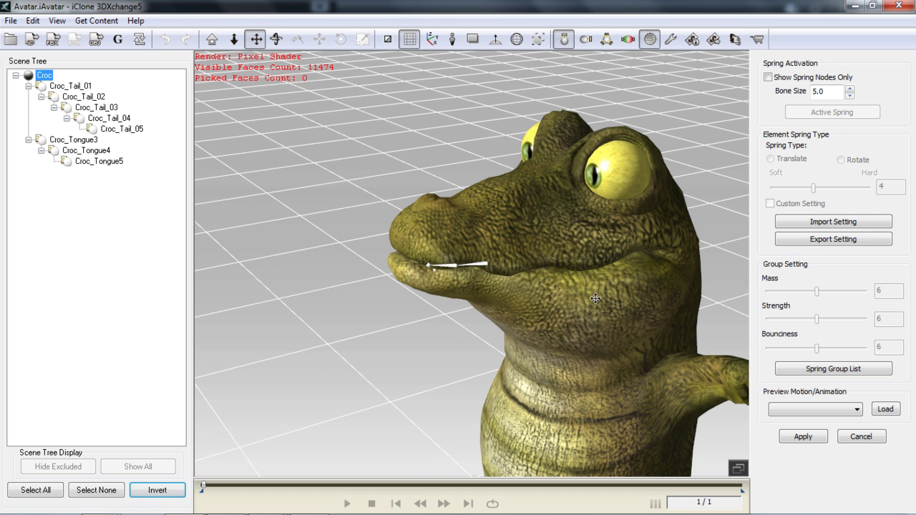
{"action": "left_click", "coordinate": [57, 141]}
{"action": "left_click", "coordinate": [85, 163], "text": "shift"}
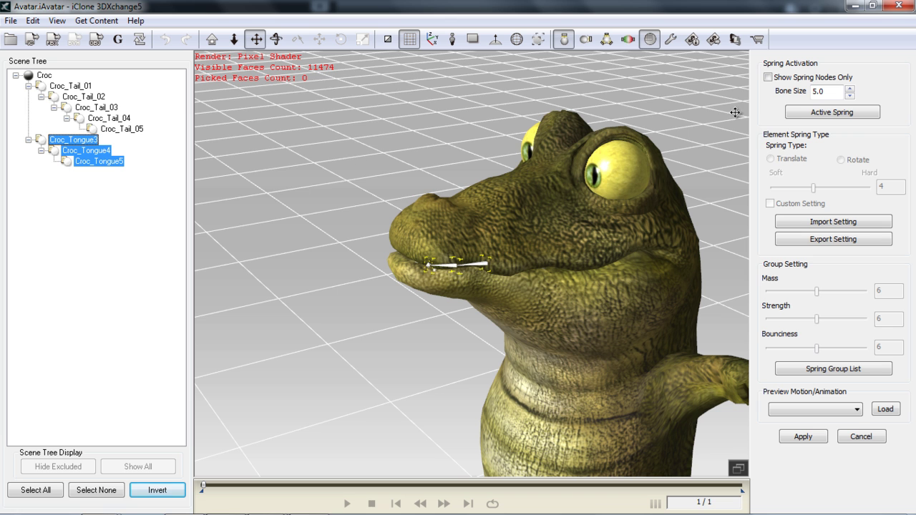
{"action": "left_click", "coordinate": [835, 117]}
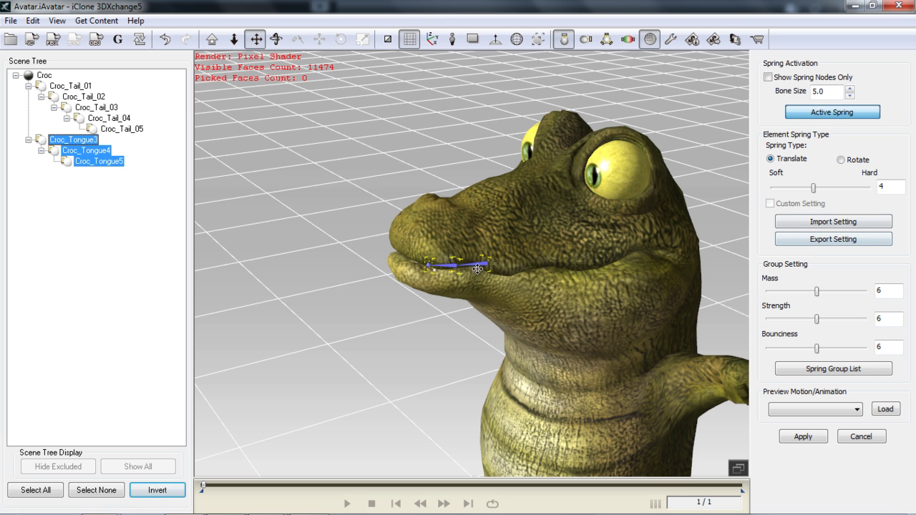
Set the tongue springs to Rotate with a softness value of 2 and a mass of 3, and apply them
{"action": "left_click", "coordinate": [841, 160]}
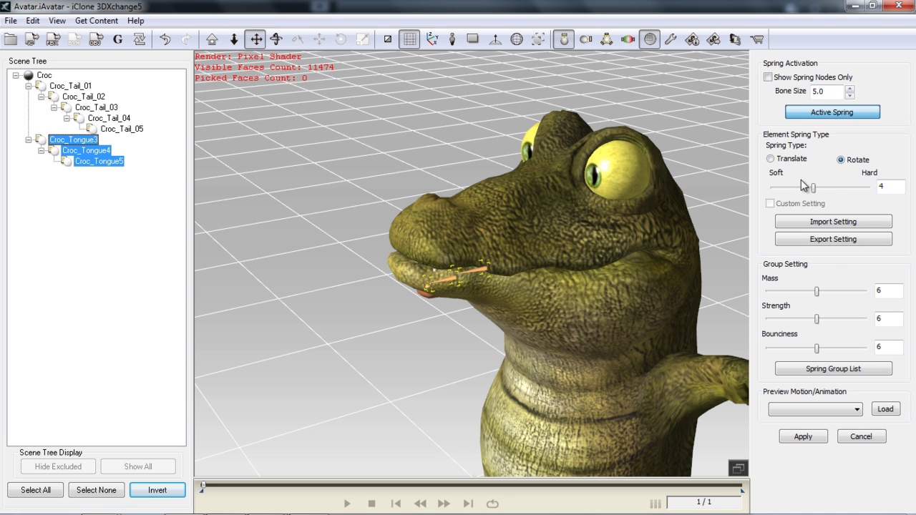
{"action": "left_click_drag", "start_coordinate": [813, 188], "coordinate": [787, 197]}
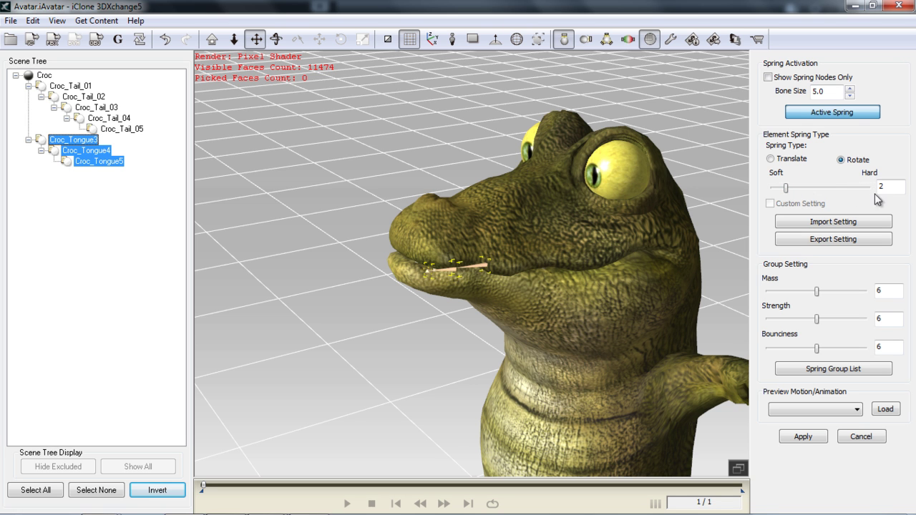
{"action": "left_click_drag", "start_coordinate": [815, 293], "coordinate": [785, 302]}
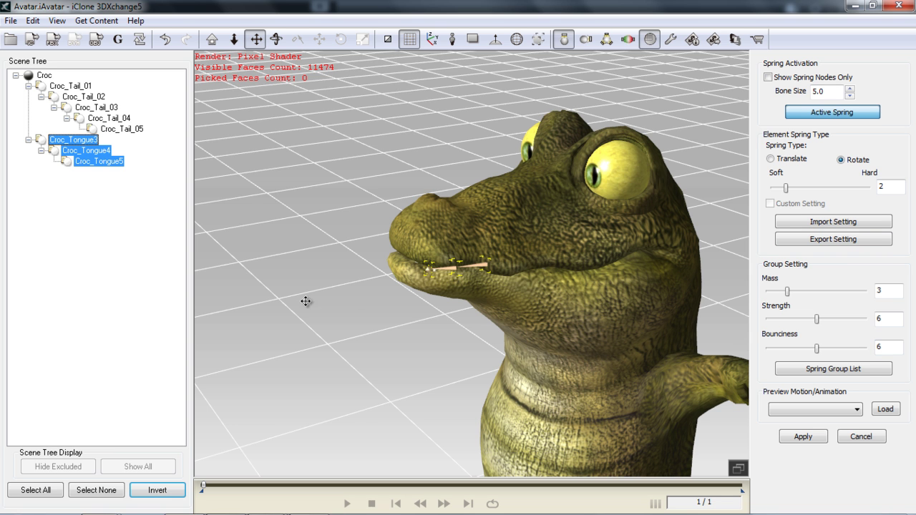
{"action": "left_click", "coordinate": [821, 439]}
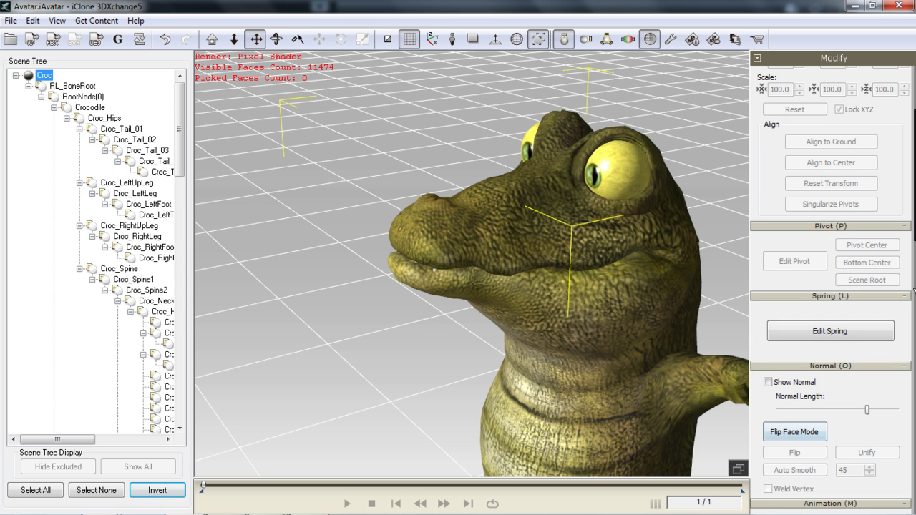
Send the converted crocodile from 3DXchange5 to iClone
{"action": "left_click_drag", "start_coordinate": [914, 267], "coordinate": [913, 374]}
{"action": "scroll", "coordinate": [913, 377], "scroll_direction": "down", "scroll_amount": 10}
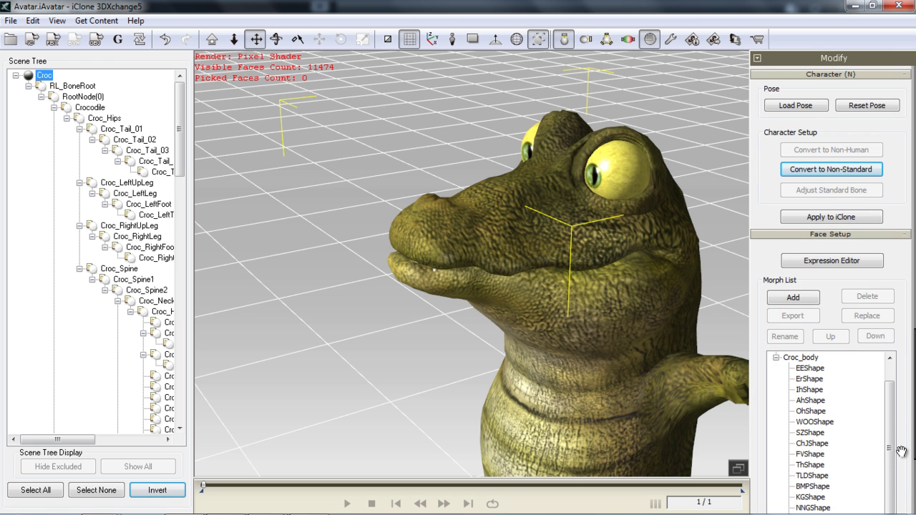
{"action": "left_click", "coordinate": [842, 217]}
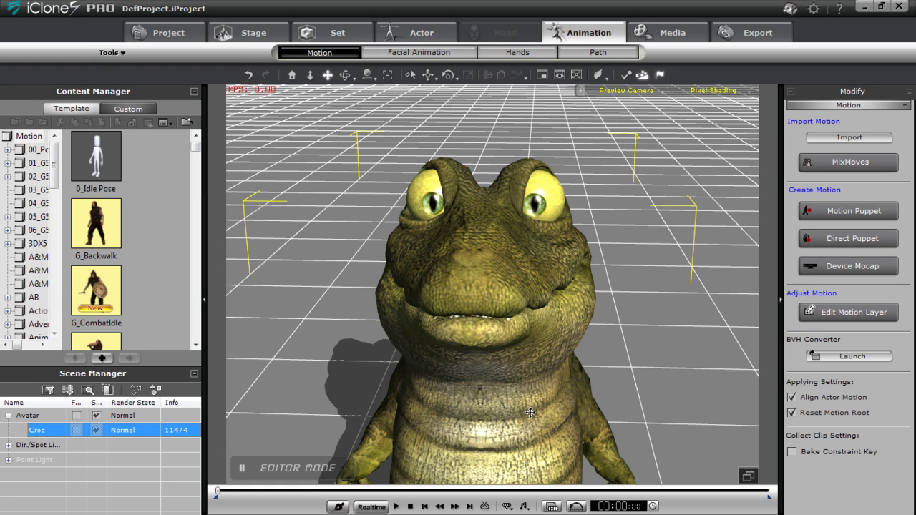
Open facial puppeteering for the crocodile and preview the 3DX_Custom profile with full face control 1
{"action": "left_click", "coordinate": [439, 53]}
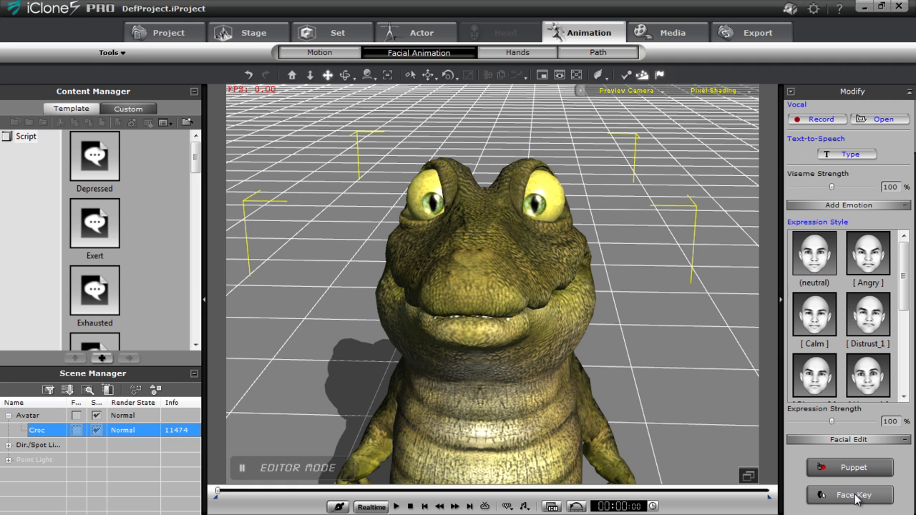
{"action": "left_click", "coordinate": [853, 469]}
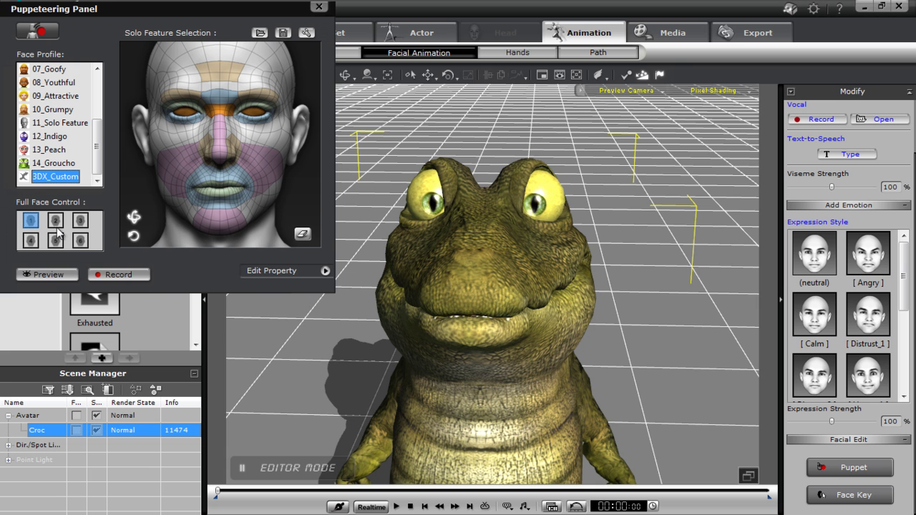
{"action": "left_click", "coordinate": [50, 277]}
{"action": "key", "text": "space"}
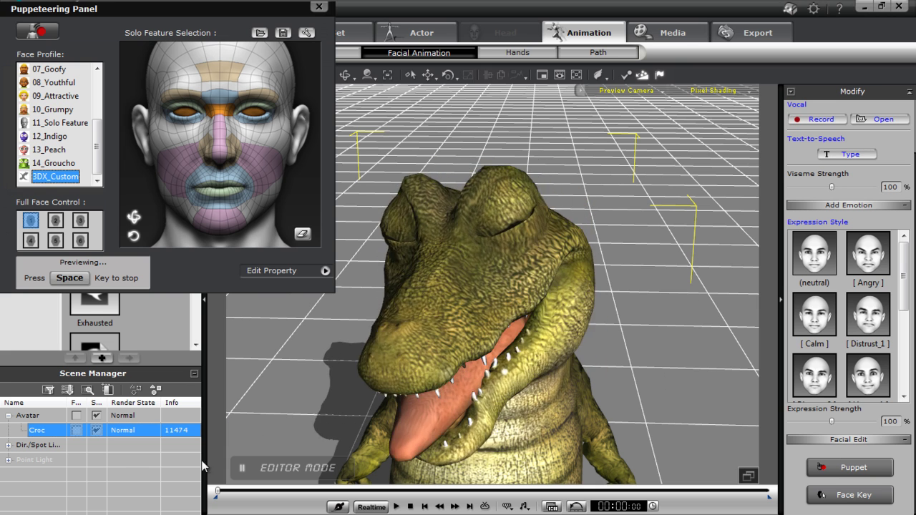
{"action": "key", "text": "space"}
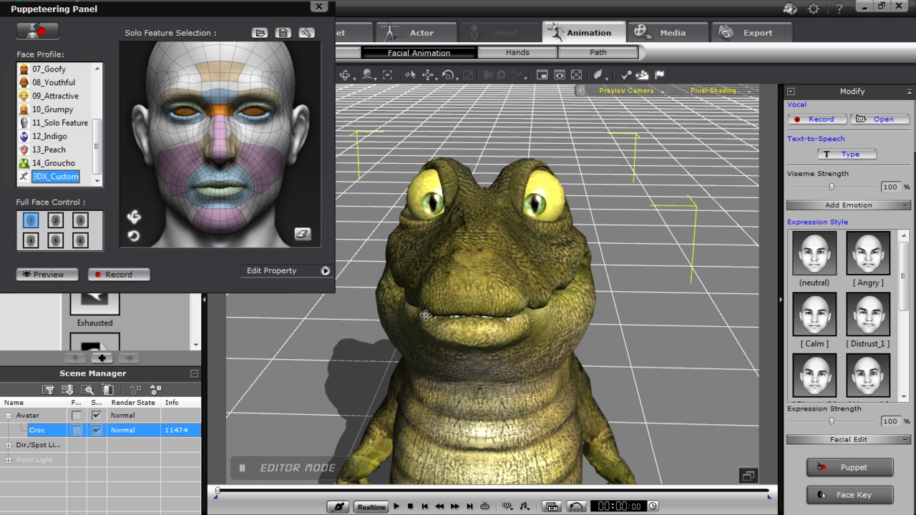
Record a facial puppeteering take on the crocodile with the 3DX_Custom profile
{"action": "left_click", "coordinate": [117, 276]}
{"action": "key", "text": "space"}
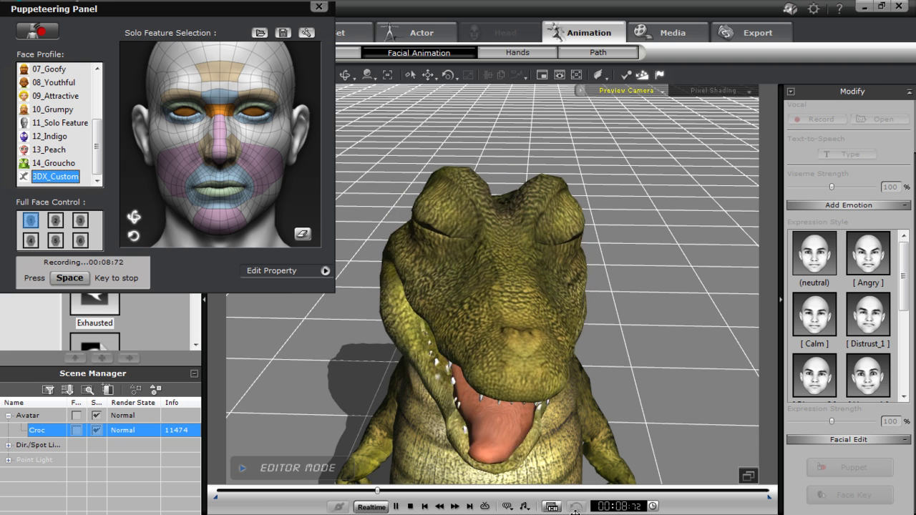
{"action": "key", "text": "space"}
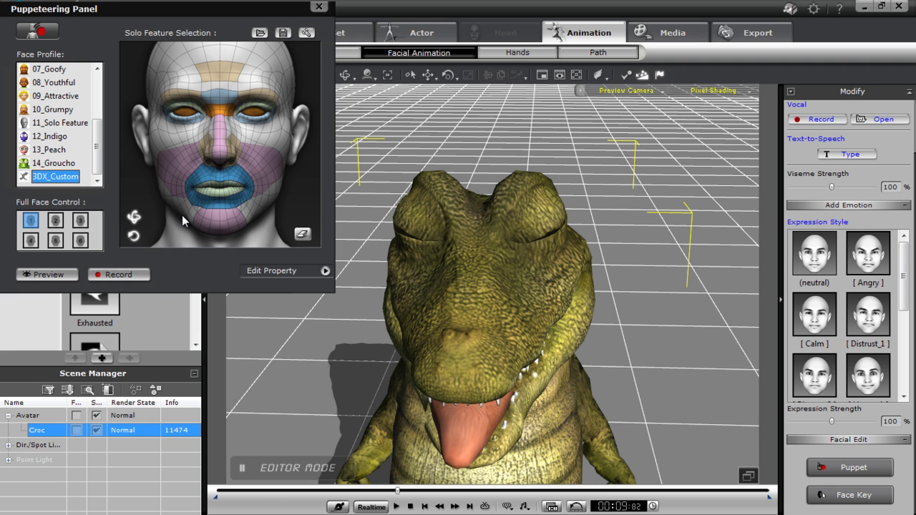
Play back the recorded facial performance and examine the tongue motion and the crocodile's whole body
{"action": "left_click", "coordinate": [397, 506]}
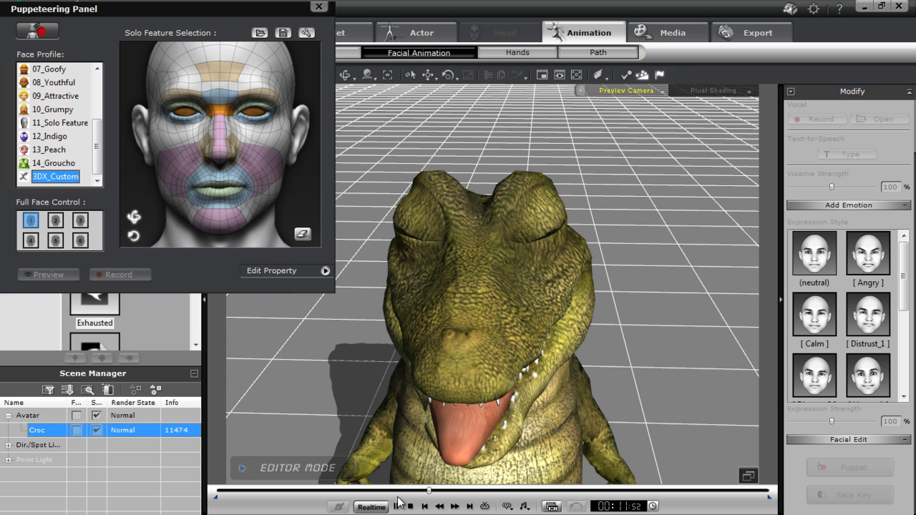
{"action": "left_click", "coordinate": [413, 505]}
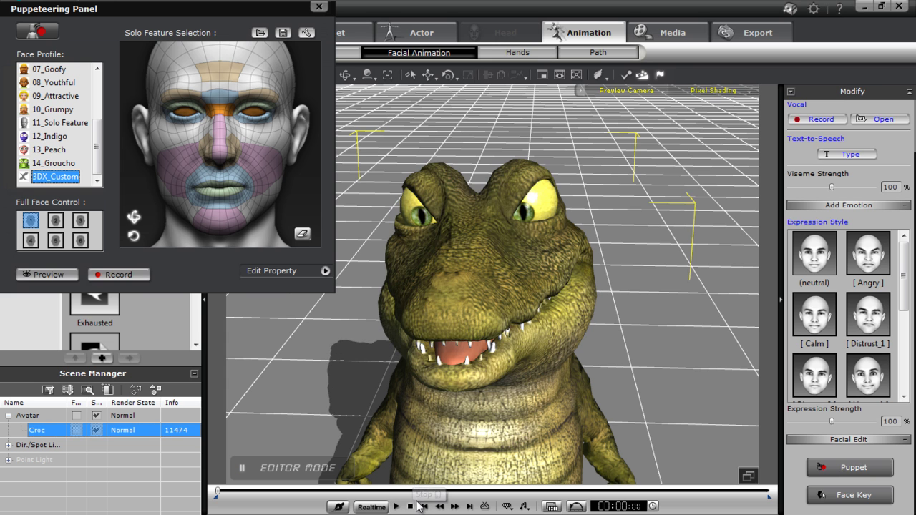
{"action": "right_click_drag", "start_coordinate": [599, 376], "coordinate": [540, 393]}
{"action": "left_click_drag", "start_coordinate": [555, 319], "coordinate": [564, 260]}
{"action": "left_click_drag", "start_coordinate": [542, 218], "coordinate": [531, 226]}
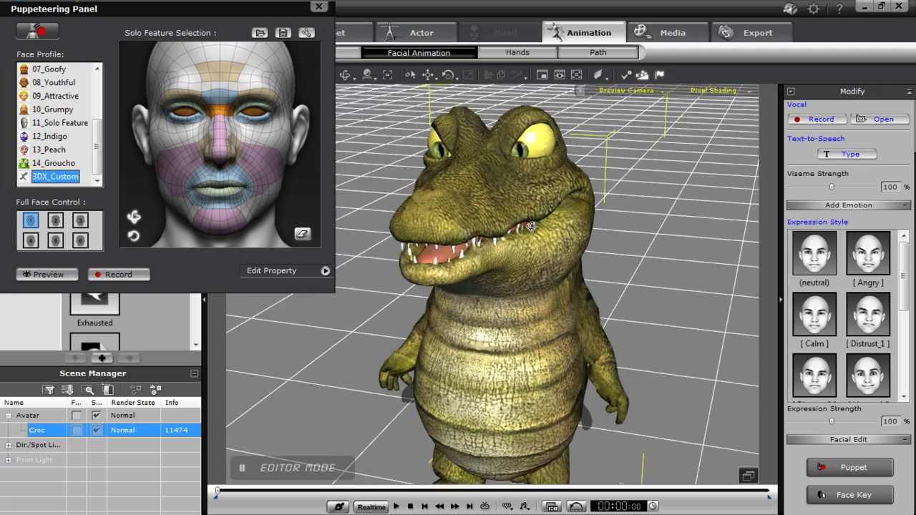
{"action": "right_click_drag", "start_coordinate": [531, 226], "coordinate": [544, 263]}
{"action": "right_click_drag", "start_coordinate": [544, 263], "coordinate": [551, 264]}
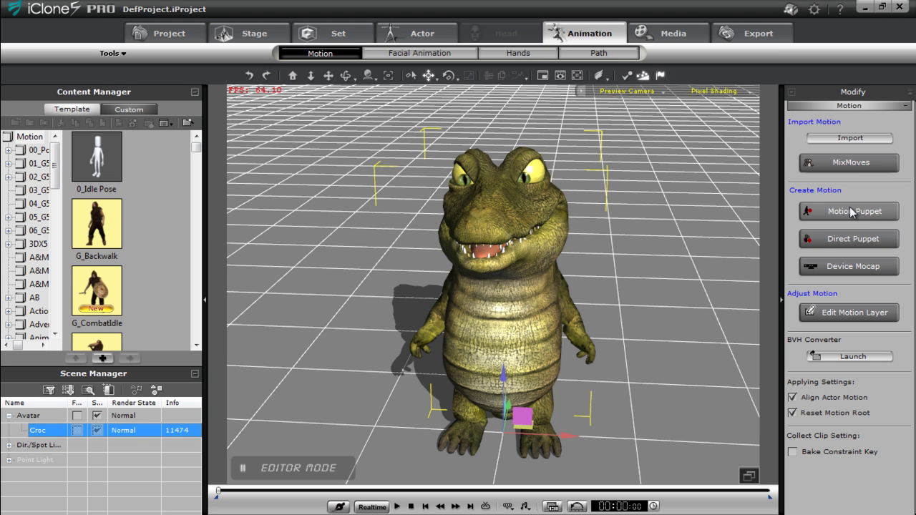
{"action": "left_click", "coordinate": [397, 506]}
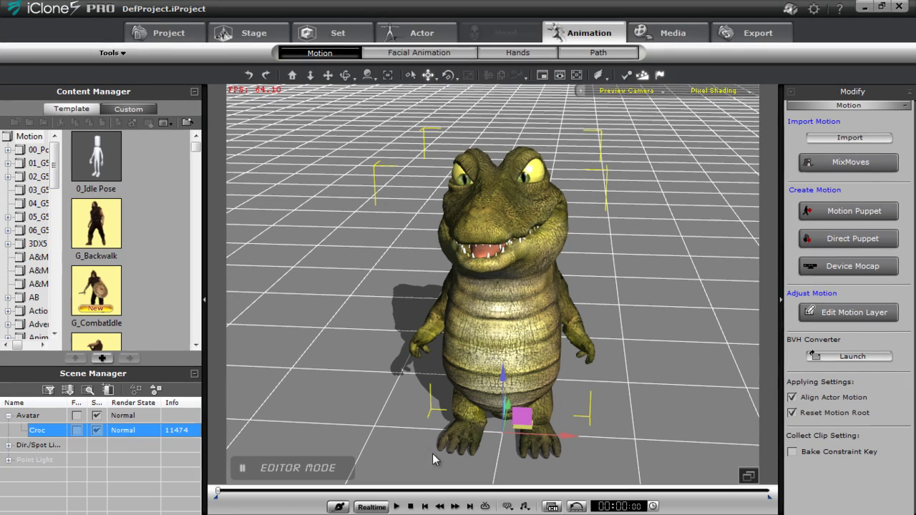
{"action": "left_click", "coordinate": [411, 506]}
Open Motion Puppet for the crocodile, choose the 01_Drunk base motion and preview it
{"action": "left_click", "coordinate": [851, 209]}
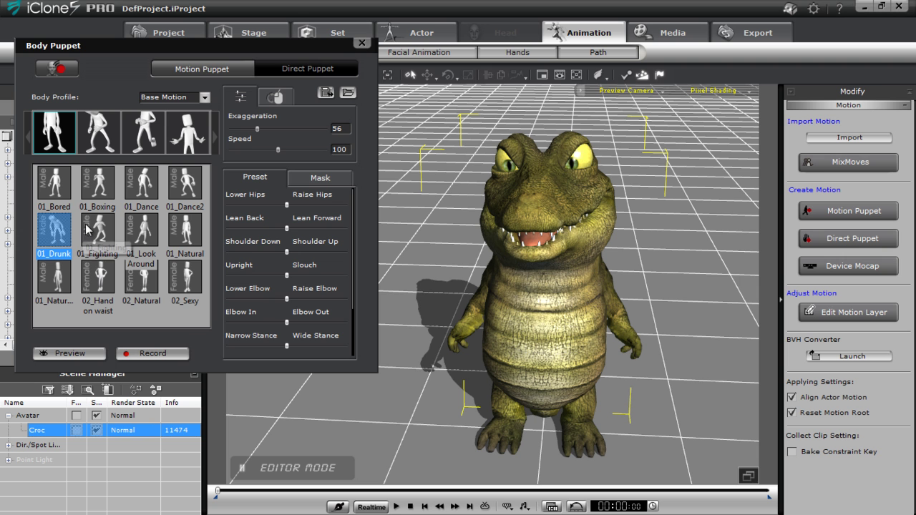
{"action": "left_click", "coordinate": [69, 353]}
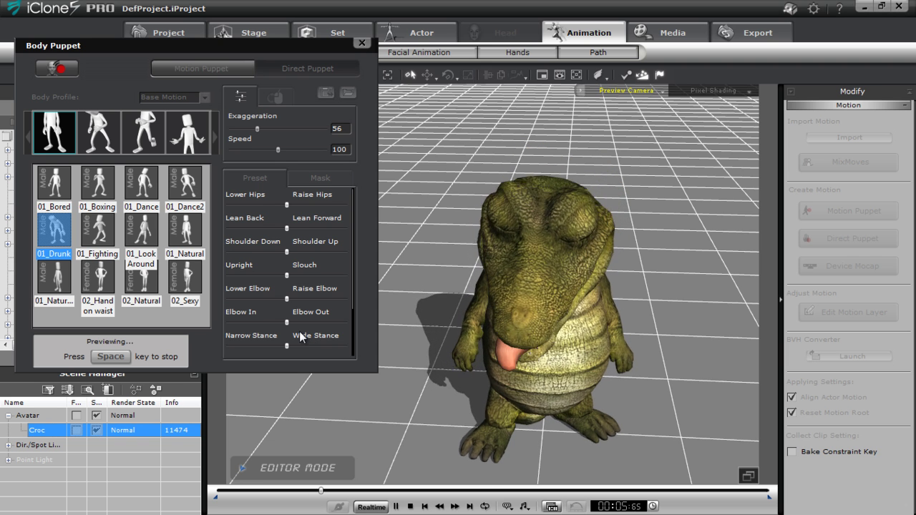
{"action": "key", "text": "space"}
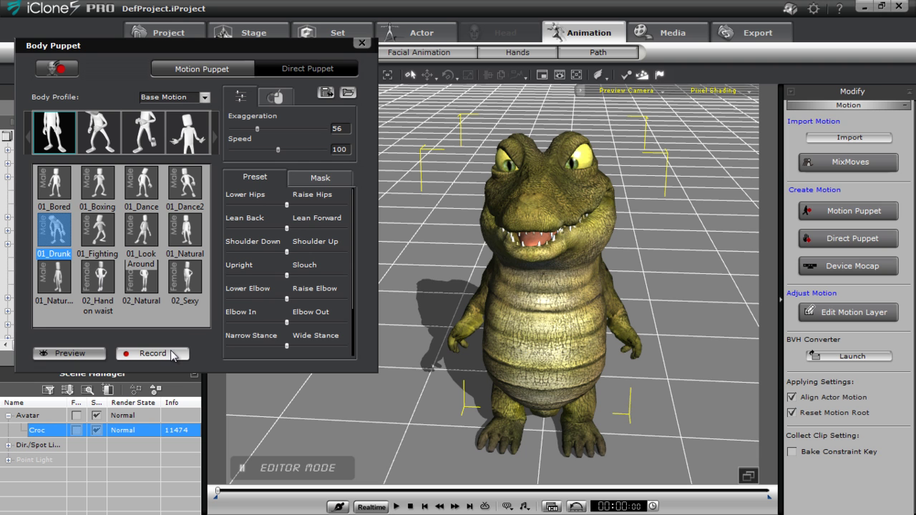
Record the 01_Drunk puppet motion on the crocodile, close the puppet settings and return to the first frame
{"action": "left_click", "coordinate": [153, 354]}
{"action": "key", "text": "space"}
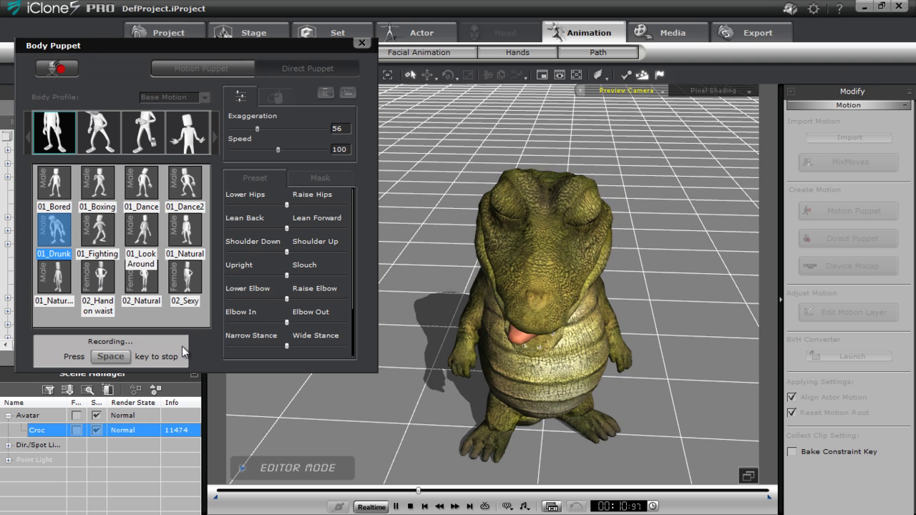
{"action": "key", "text": "space"}
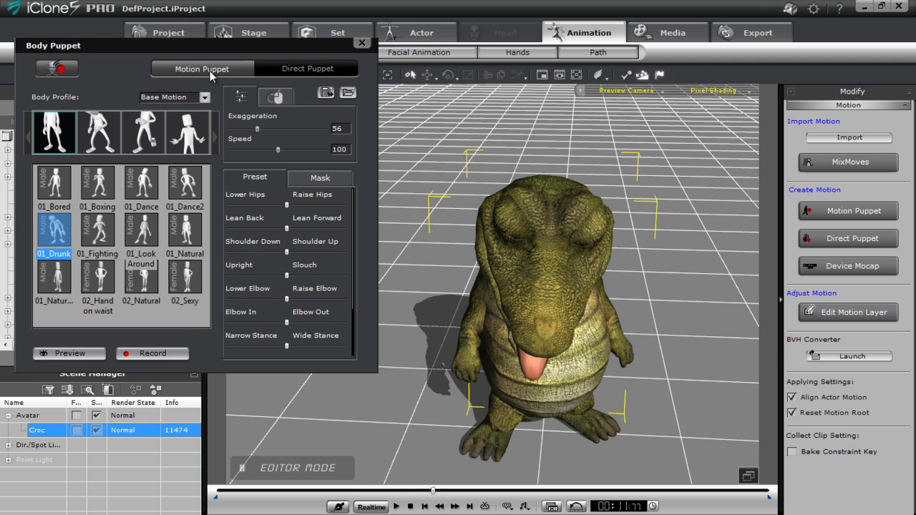
{"action": "left_click", "coordinate": [362, 43]}
{"action": "left_click", "coordinate": [411, 507]}
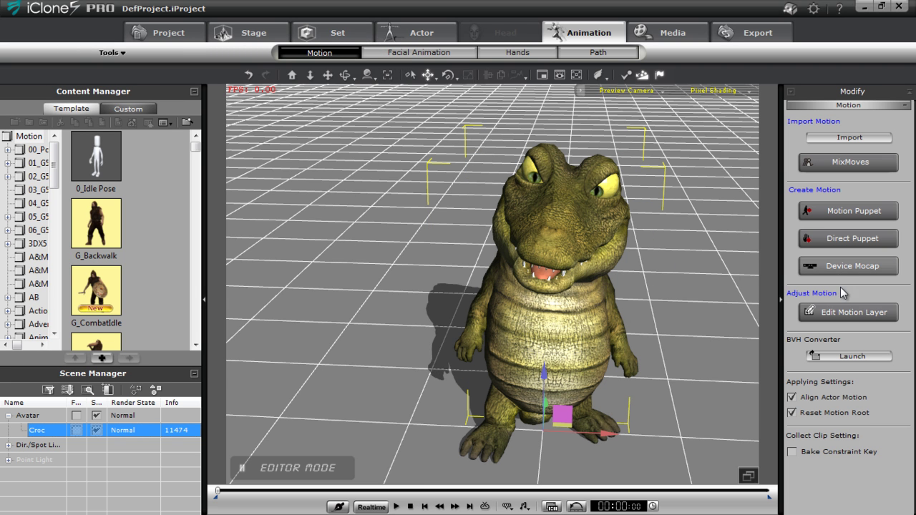
Edit the crocodile's motion layer by shifting the left hand slightly outward and raising the hips slightly
{"action": "left_click", "coordinate": [847, 315]}
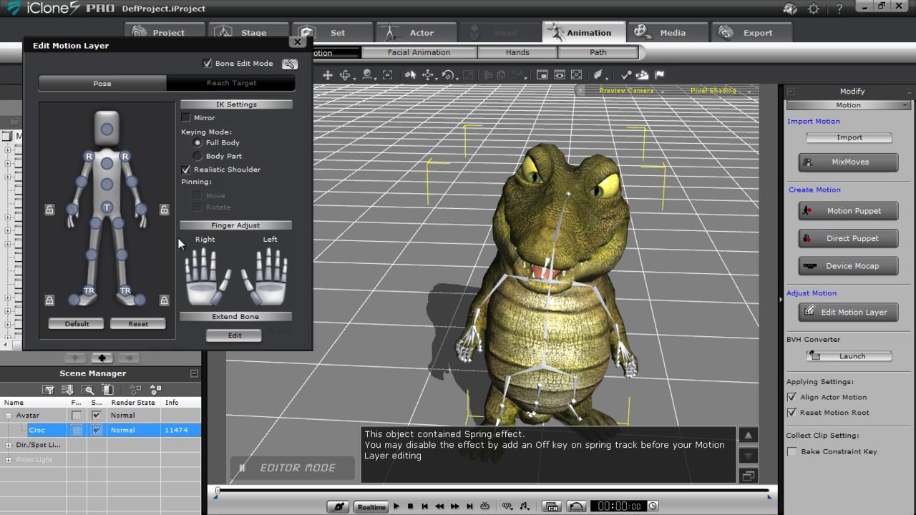
{"action": "left_click", "coordinate": [140, 212]}
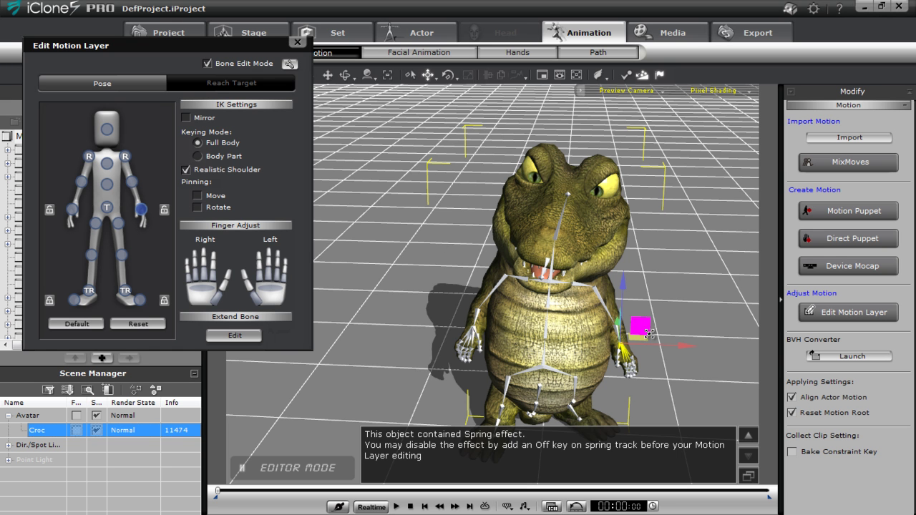
{"action": "mouse_move", "coordinate": [691, 346]}
{"action": "left_mouse_down"}
{"action": "mouse_move", "coordinate": [707, 350]}
{"action": "mouse_move", "coordinate": [686, 353]}
{"action": "mouse_move", "coordinate": [720, 362]}
{"action": "mouse_move", "coordinate": [686, 361]}
{"action": "left_mouse_up"}
{"action": "left_click", "coordinate": [540, 381]}
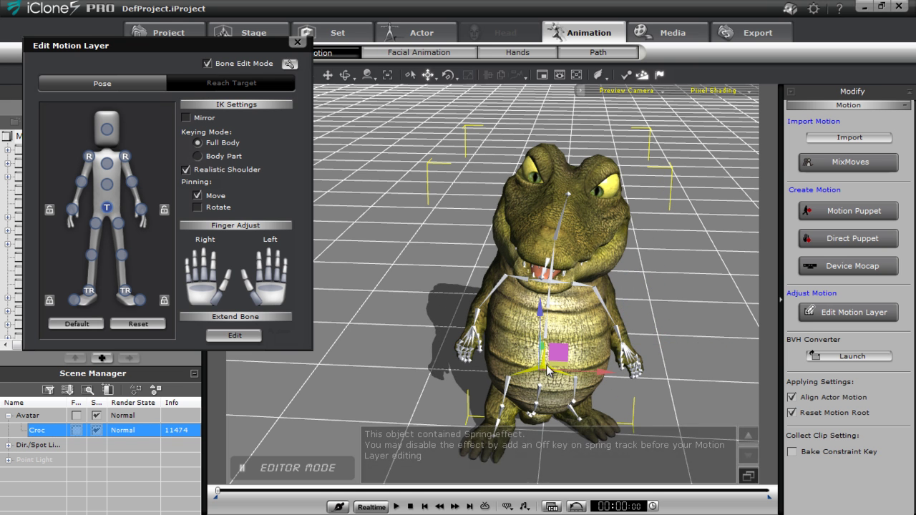
{"action": "right_click_drag", "start_coordinate": [627, 395], "coordinate": [626, 325], "text": "alt"}
{"action": "left_click_drag", "start_coordinate": [627, 388], "coordinate": [627, 361], "text": "alt"}
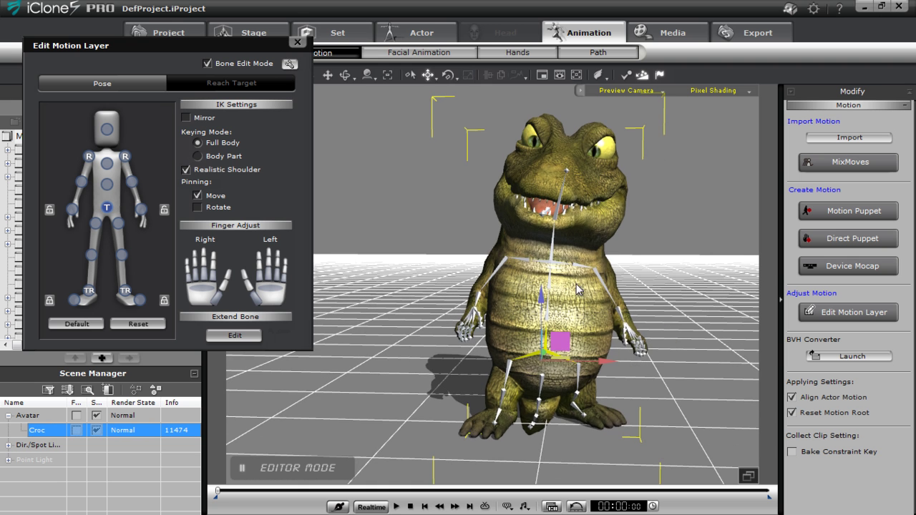
{"action": "mouse_move", "coordinate": [540, 294]}
{"action": "left_mouse_down"}
{"action": "mouse_move", "coordinate": [540, 306]}
{"action": "mouse_move", "coordinate": [538, 286]}
{"action": "mouse_move", "coordinate": [540, 295]}
{"action": "left_mouse_up"}
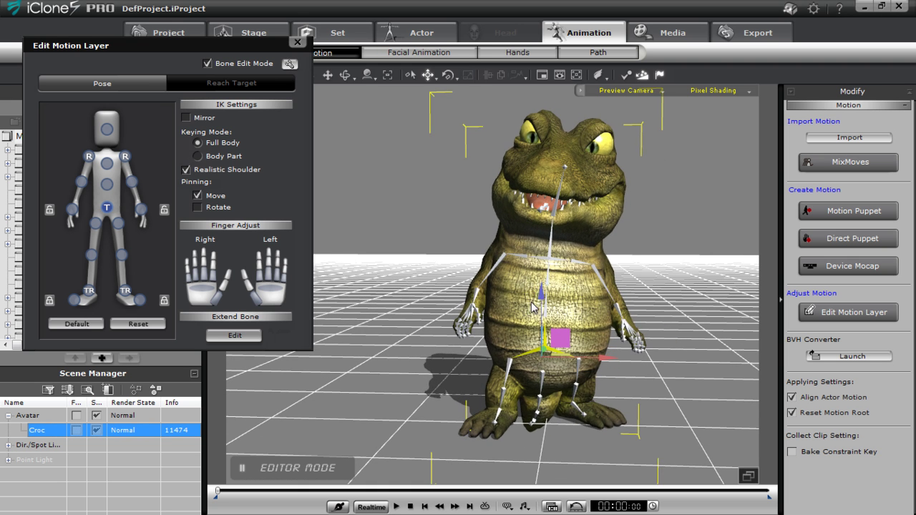
{"action": "right_click_drag", "start_coordinate": [631, 195], "coordinate": [636, 241], "text": "alt"}
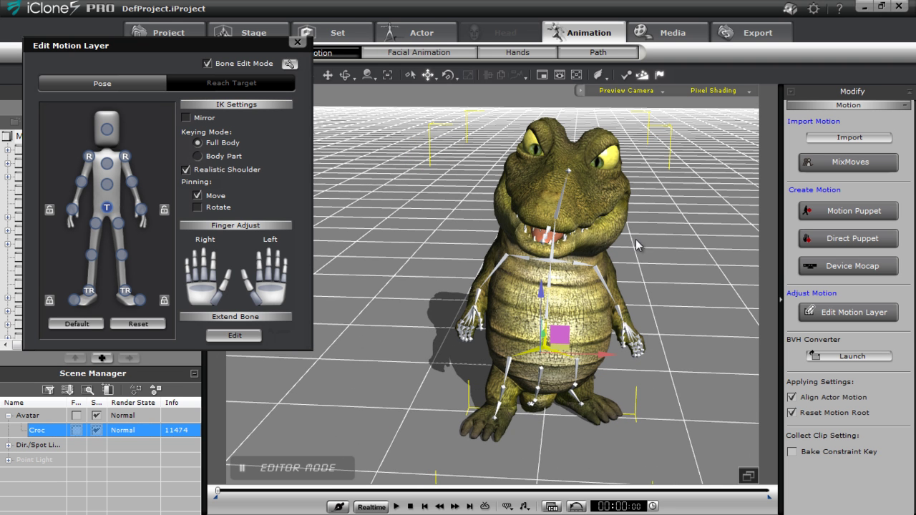
{"action": "left_click", "coordinate": [298, 43]}
Open Direct Puppet for the crocodile and preview rotating its head with Secondary Rotation (6)
{"action": "left_click", "coordinate": [893, 243]}
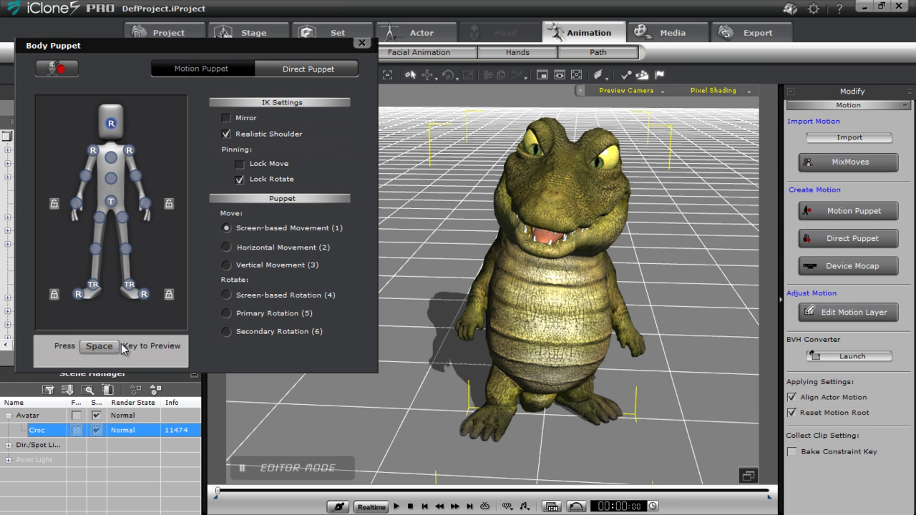
{"action": "key", "text": "space"}
{"action": "key", "text": "space"}
{"action": "key", "text": "space"}
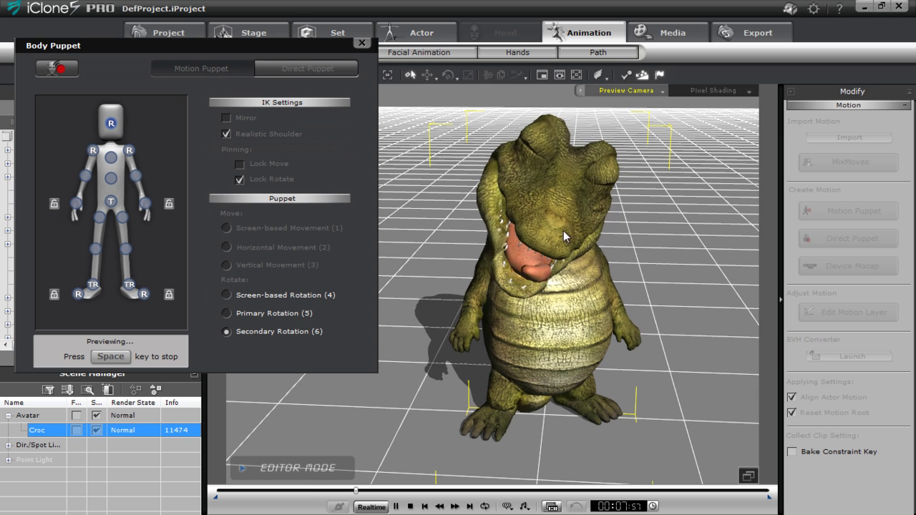
{"action": "key", "text": "space"}
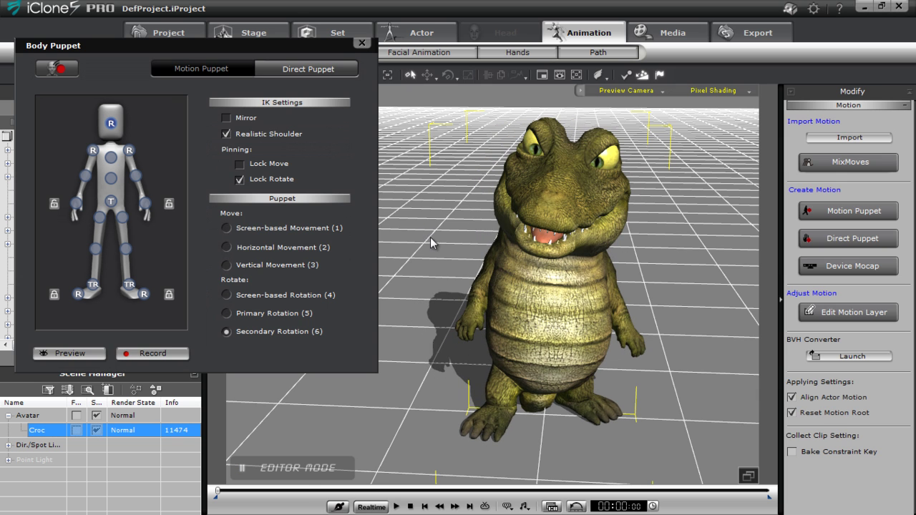
Record the Direct Puppet performance with Secondary Rotation (6) and play the combined animation from the start
{"action": "key", "text": "space"}
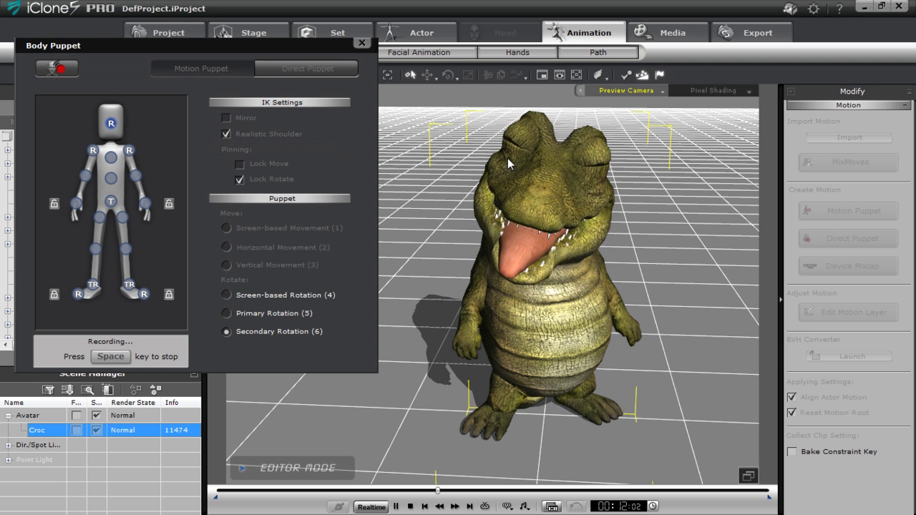
{"action": "key", "text": "space"}
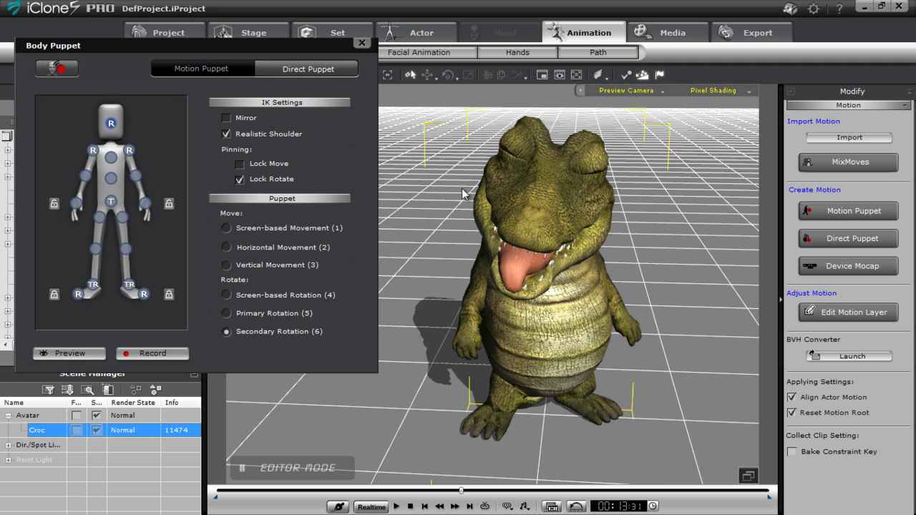
{"action": "left_click", "coordinate": [363, 45]}
{"action": "left_click", "coordinate": [411, 506]}
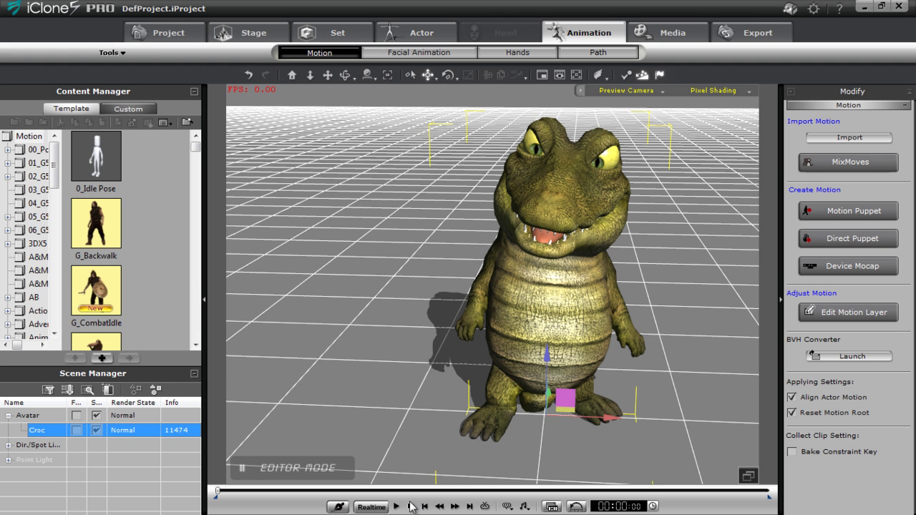
{"action": "left_click", "coordinate": [396, 506]}
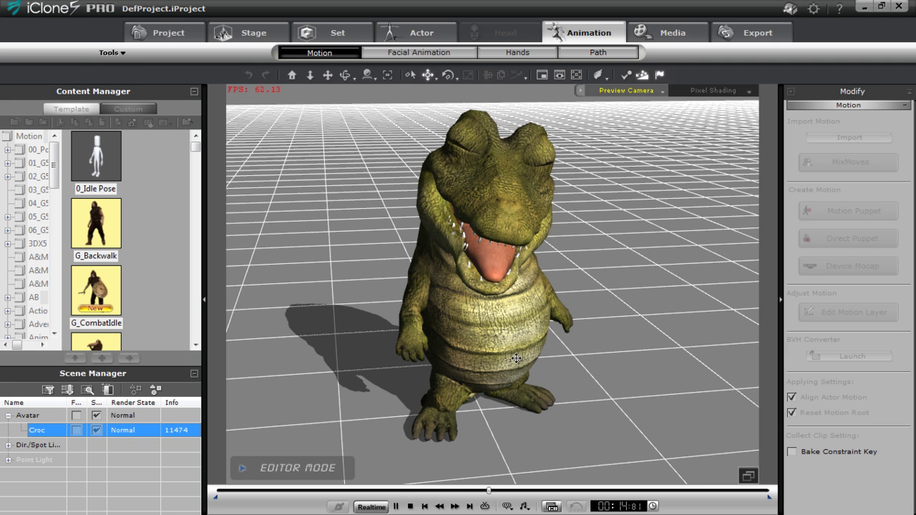
{"action": "left_click", "coordinate": [413, 506]}
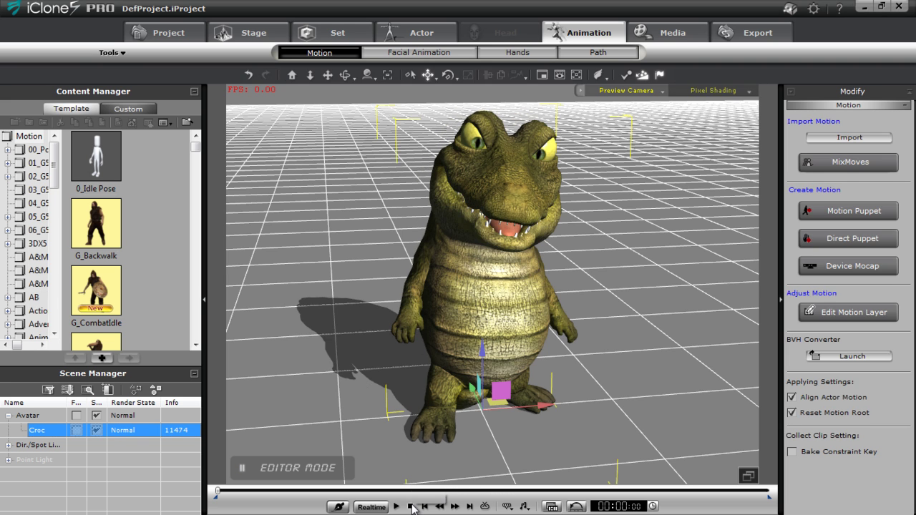